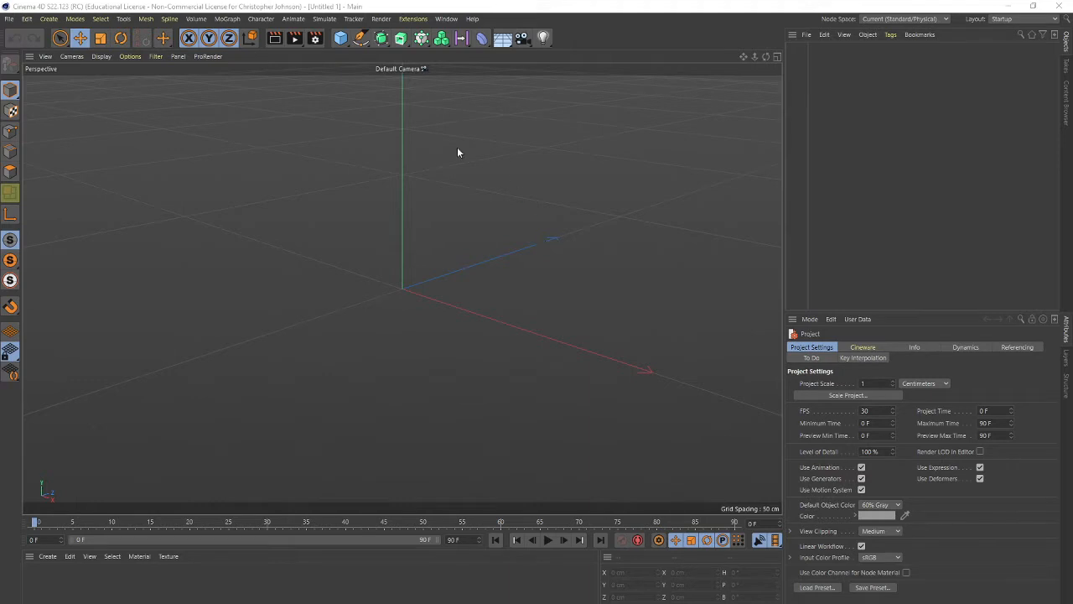
Add a capsule primitive and set the viewport display to Gouraud Shading (Lines).
left_click(340, 38)
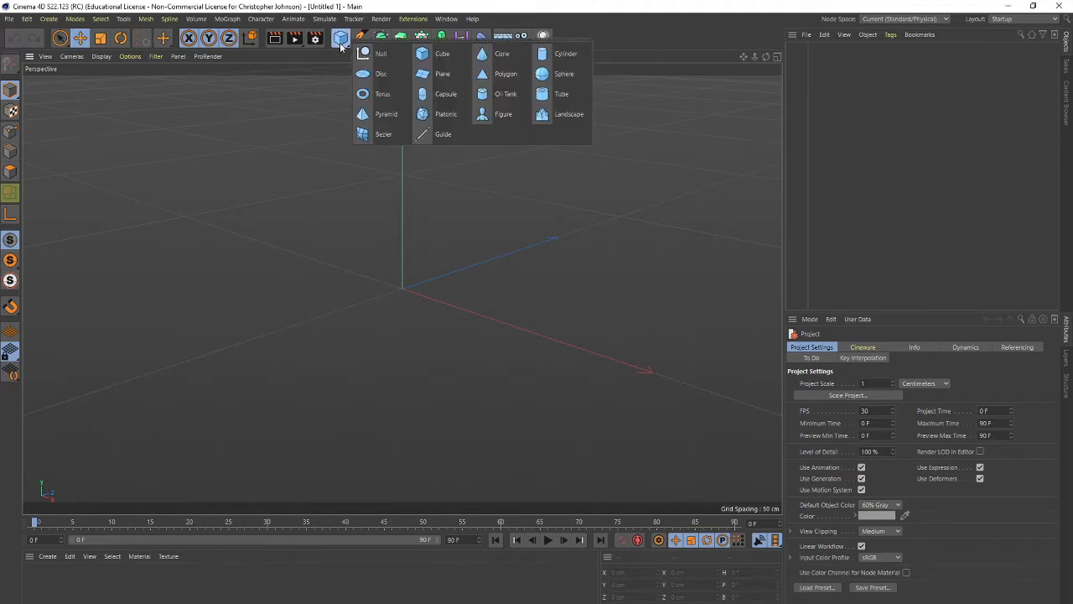
left_click(440, 95)
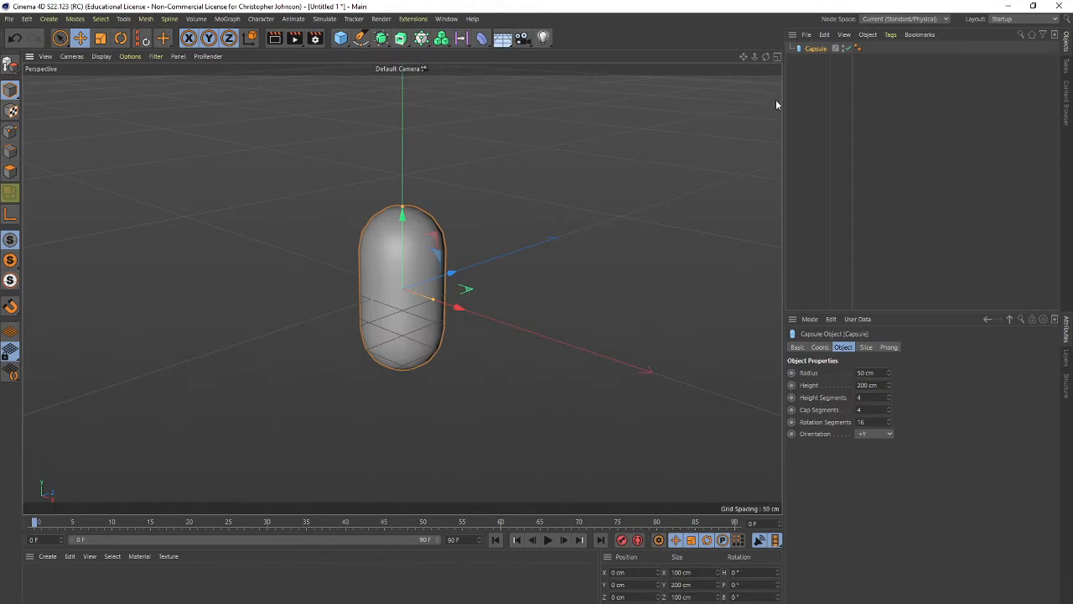
left_click(102, 56)
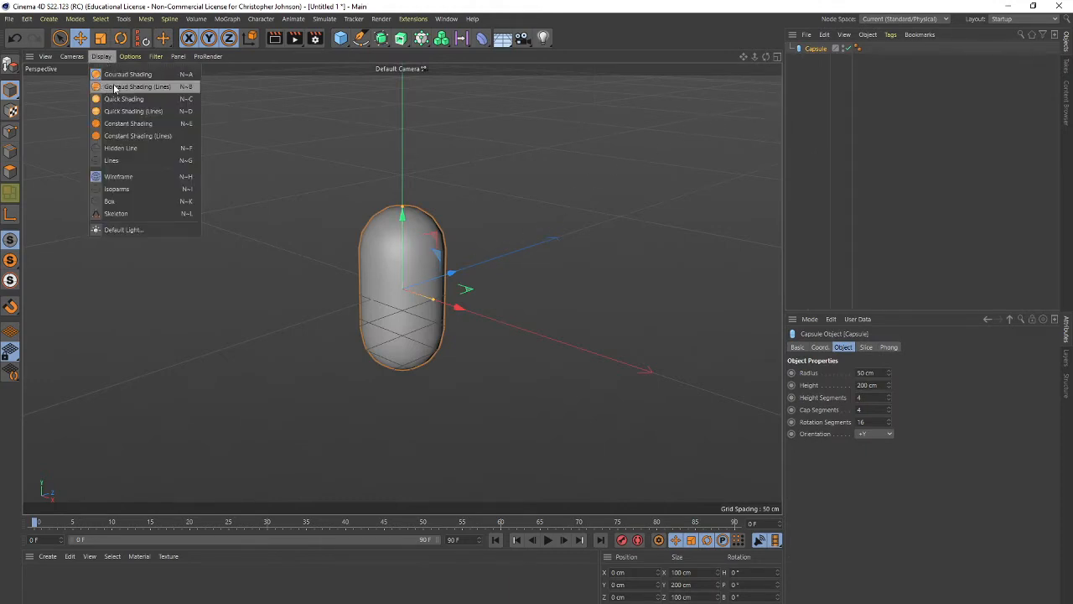
left_click(115, 87)
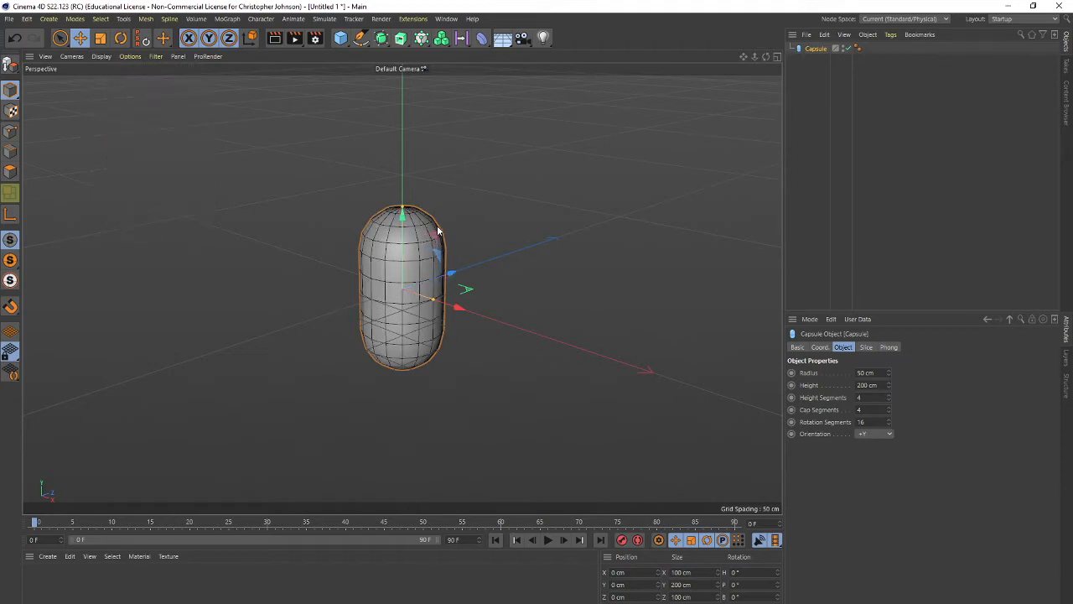
Set the capsule's orientation to +Z.
left_click(876, 434)
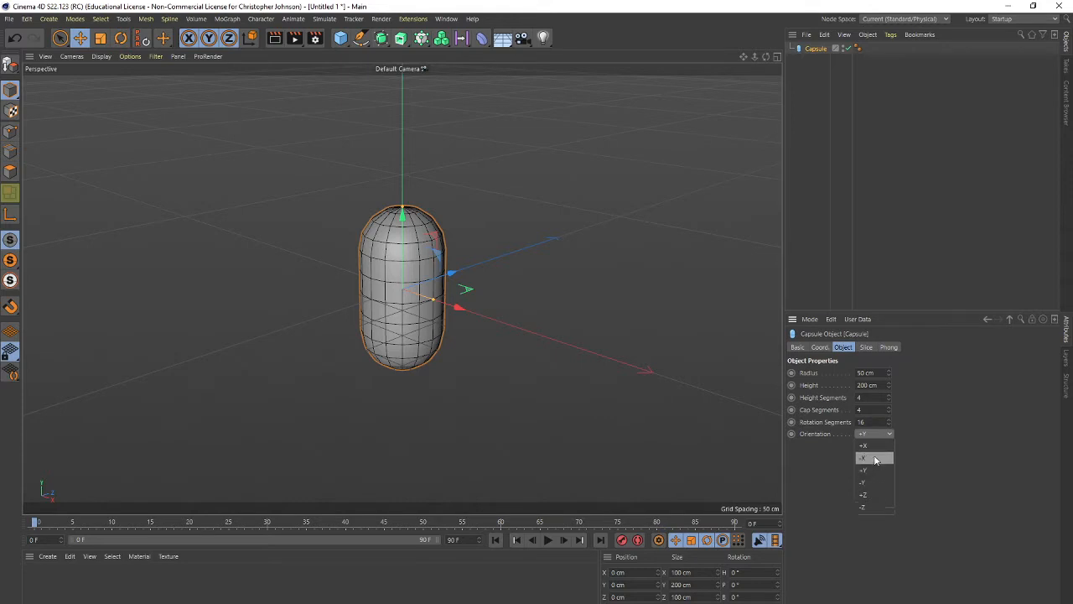
left_click(937, 147)
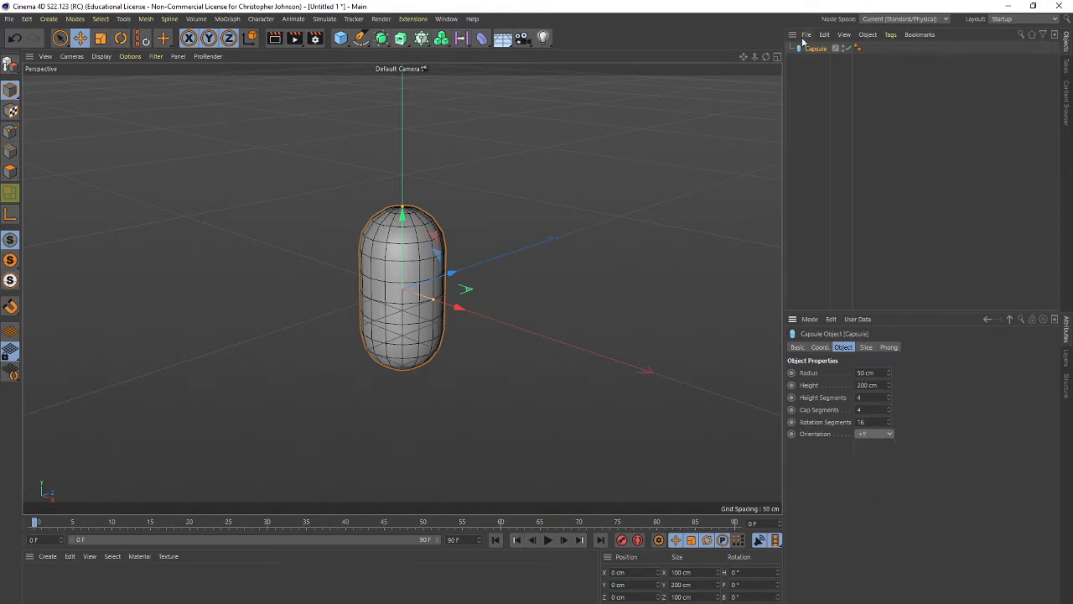
left_click(867, 434)
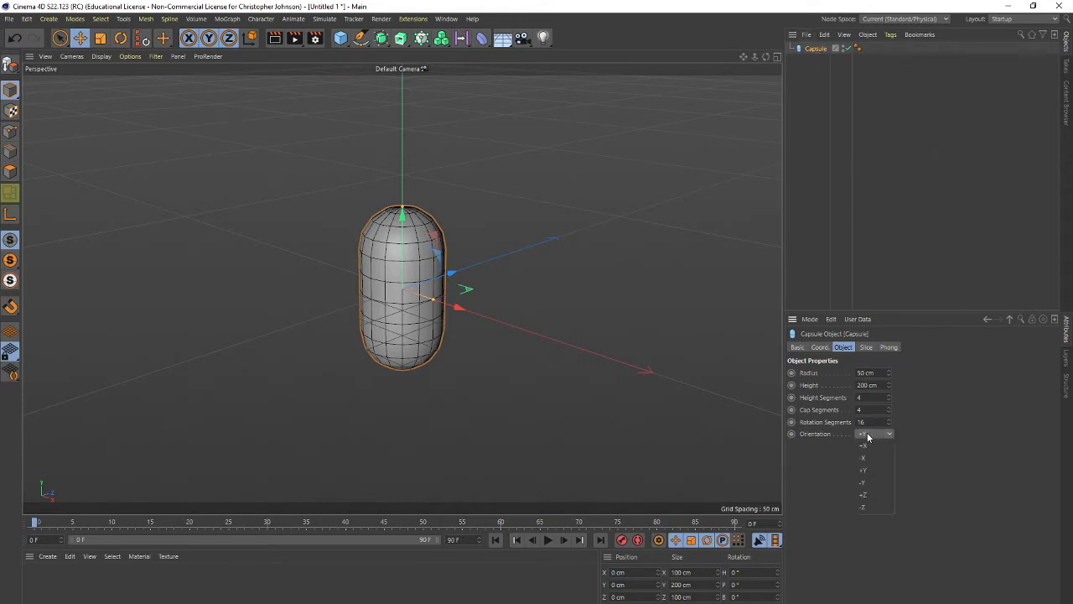
left_click(872, 493)
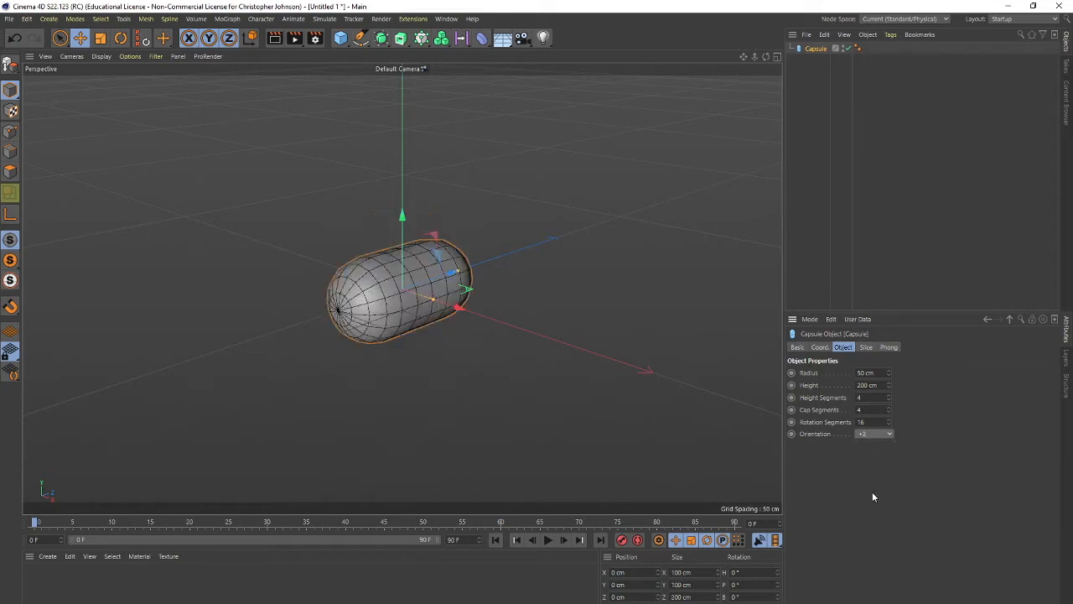
Enable slicing on the capsule and set the slice from 180° to 0°.
left_click(864, 347)
left_click(839, 372)
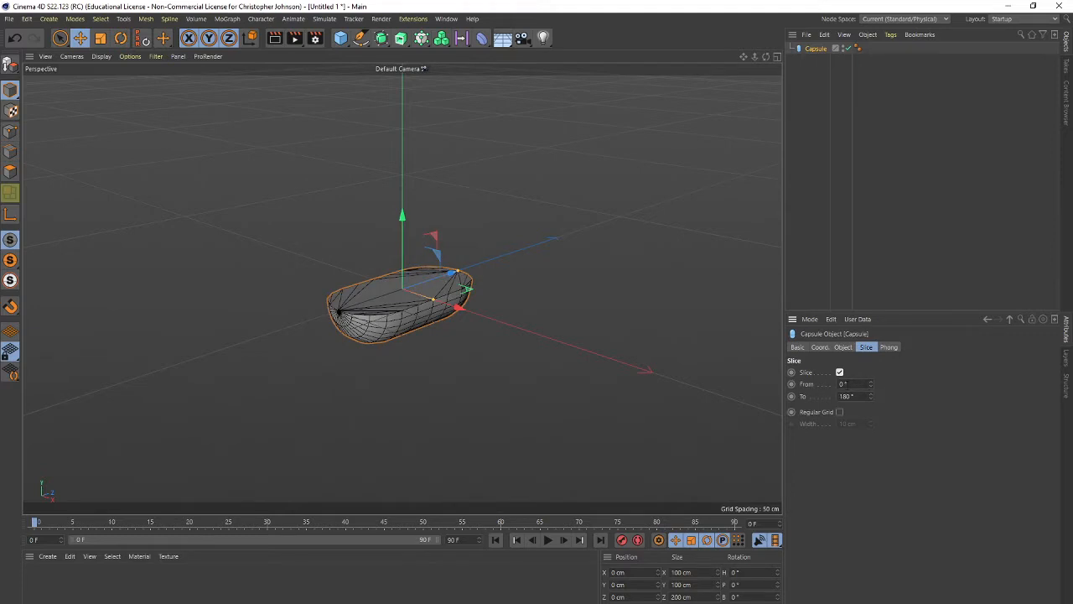
left_click(863, 384)
type("180")
key("Return")
key("Tab")
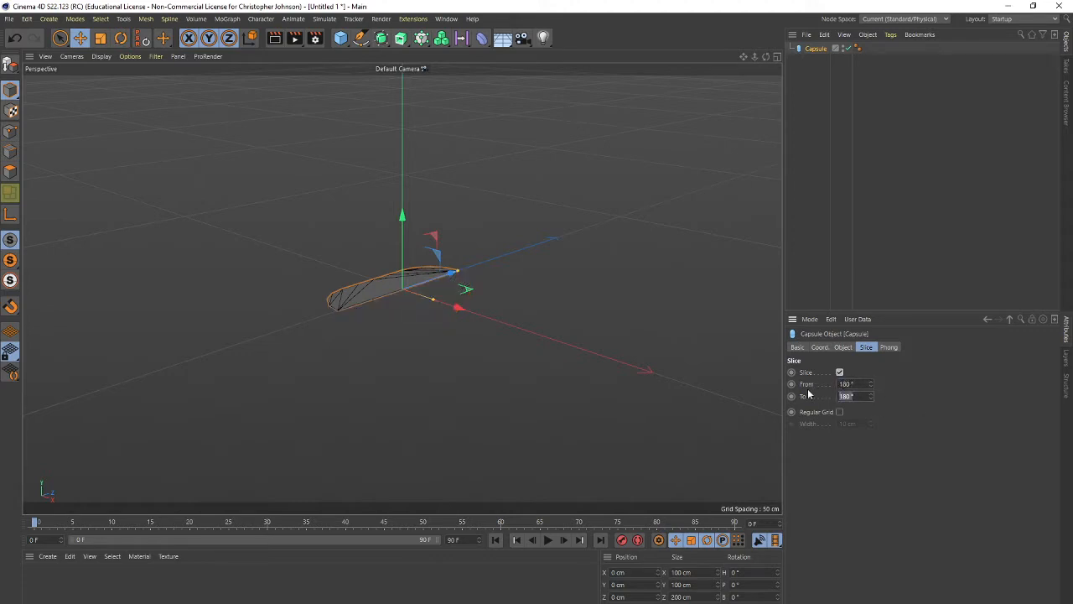
type("0")
key("Return")
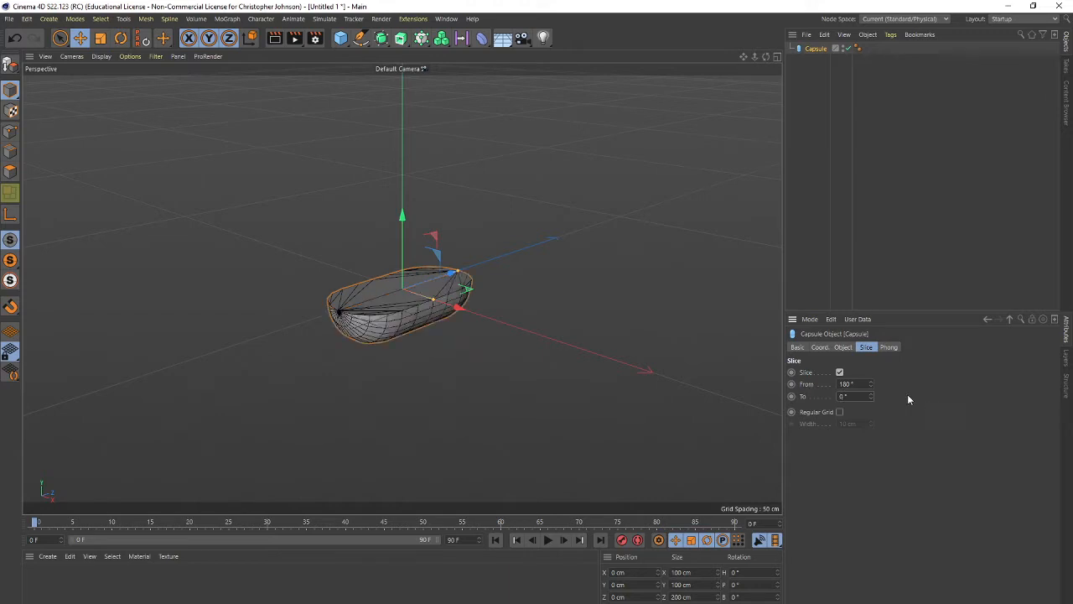
Change the capsule's slice range to run from 360° to 180°.
left_click_drag(872, 388, 871, 297)
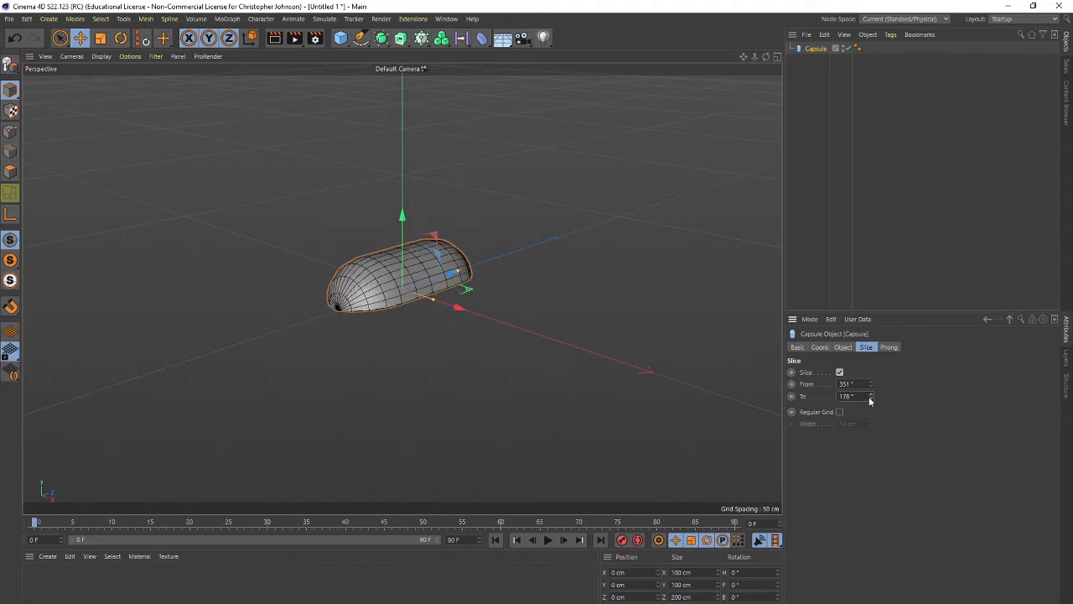
double_click(856, 395)
type("18")
double_click(846, 384)
type("360")
key("Return")
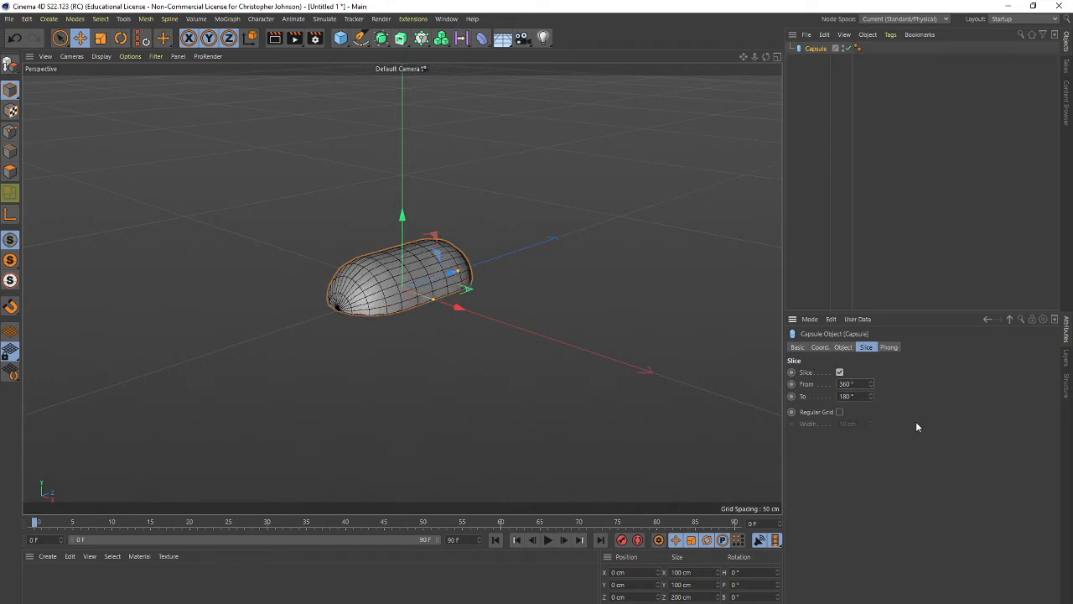
Rename the capsule object as Bug Body.
scroll(464, 365, "down", 3)
scroll(465, 363, "up", 8)
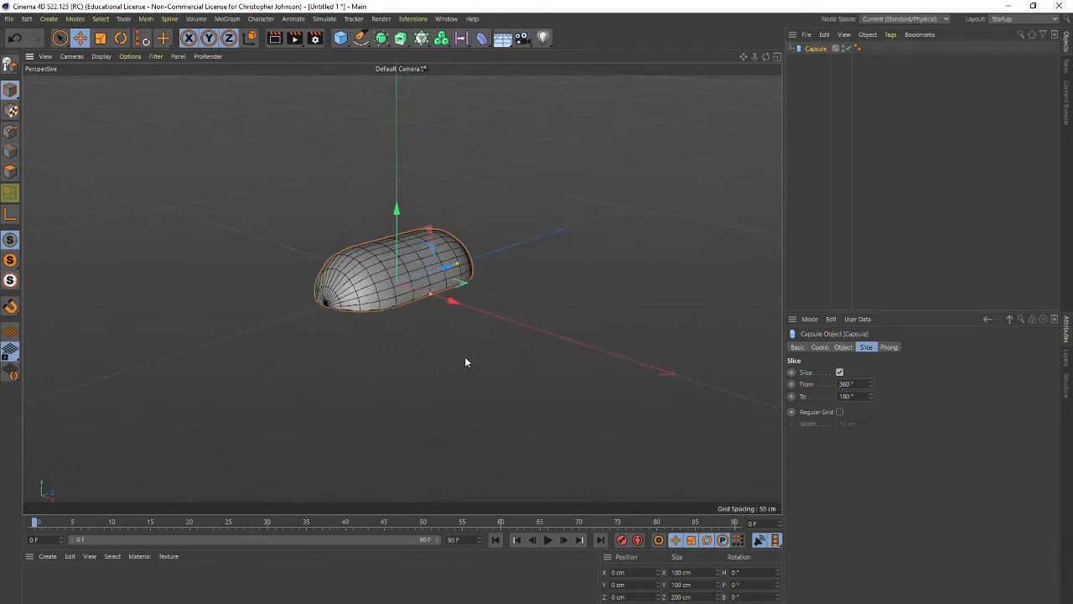
mouse_move(423, 361)
left_mouse_down("alt")
mouse_move(432, 284)
mouse_move(494, 204)
mouse_move(416, 328)
mouse_move(414, 365)
left_mouse_up("alt")
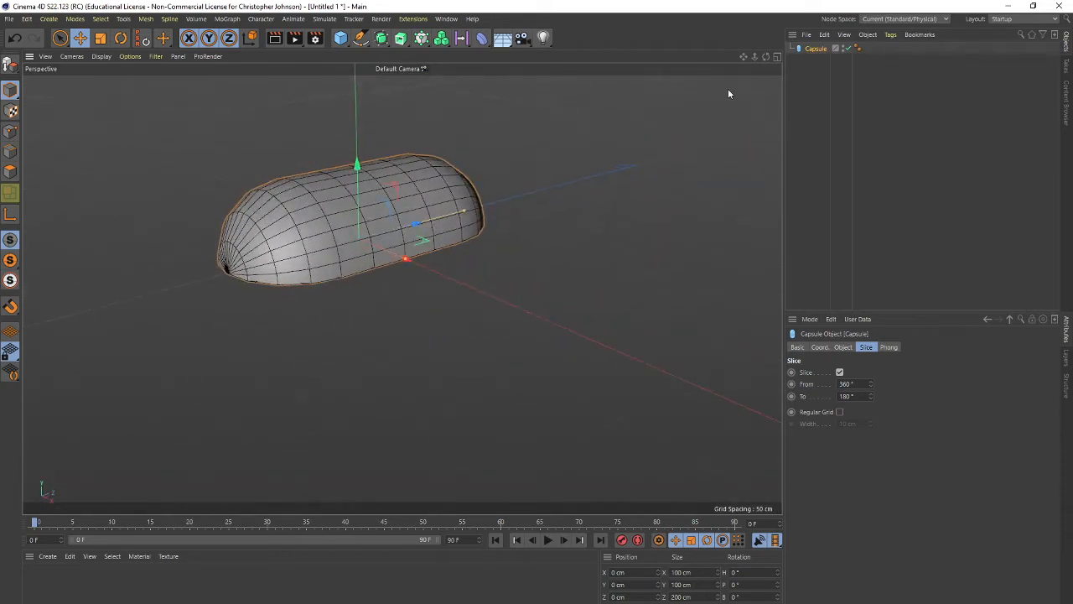
double_click(816, 48)
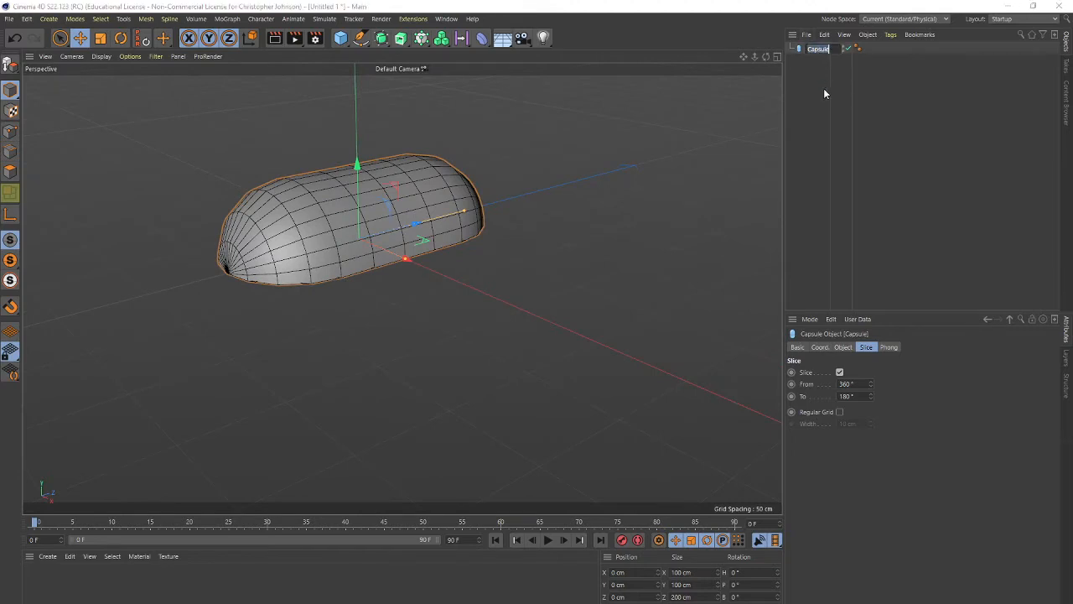
type("Bug Body")
key("Return")
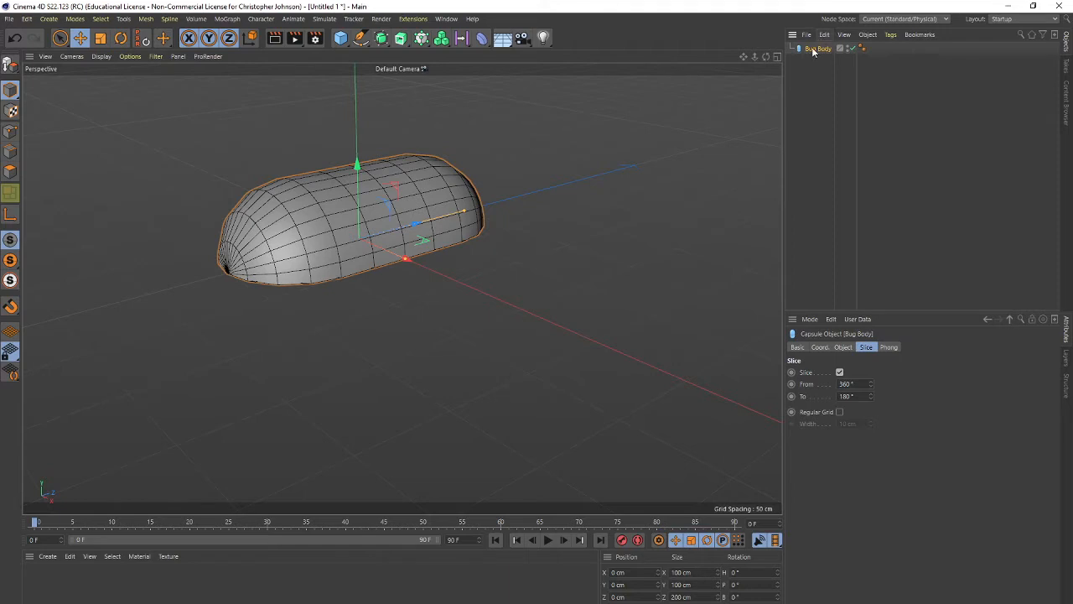
Duplicate the Bug Body object and set the copy's slice start angle to 0°.
left_click_drag(812, 61, 812, 60, "ctrl")
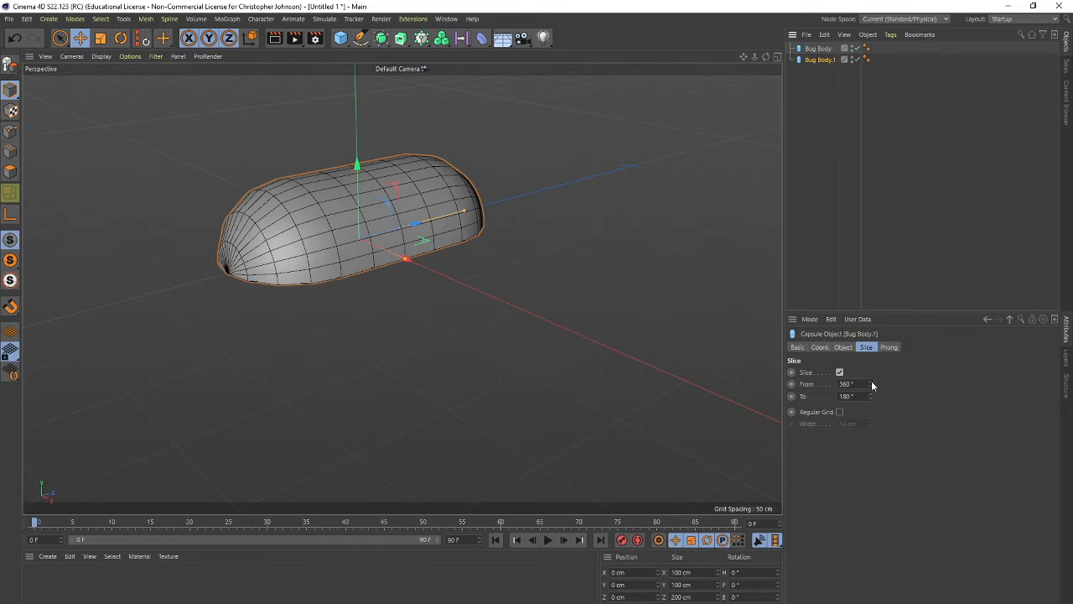
left_click(848, 383)
type("0")
key("Return")
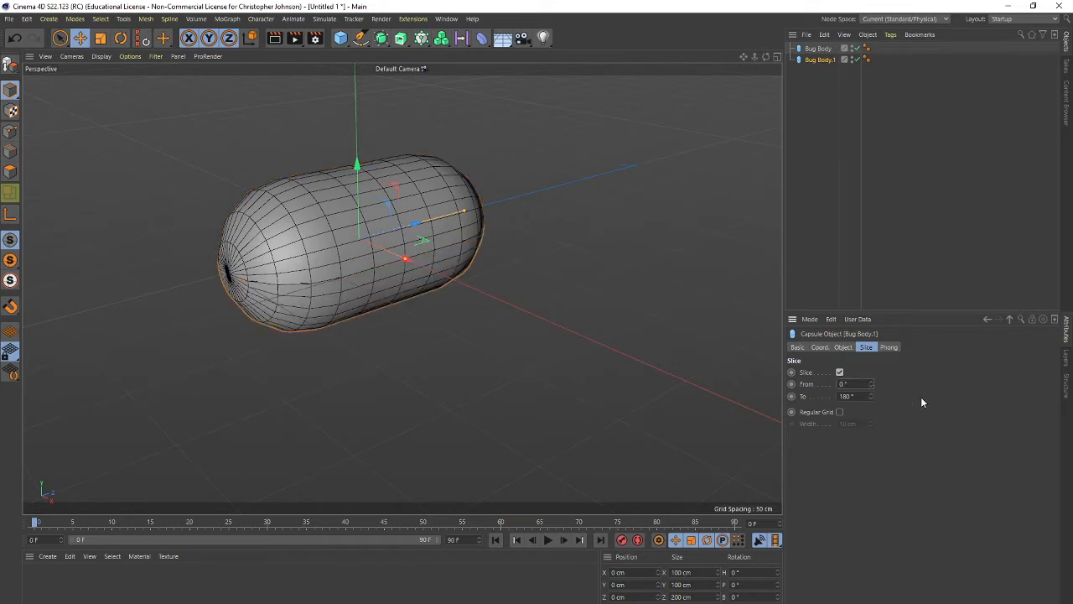
left_click(841, 396)
key("Return")
Scale the duplicated lower half down uniformly so it is slightly smaller than the upper shell.
key("t")
left_click_drag(646, 291, 599, 291)
mouse_move(553, 388)
left_mouse_down("alt")
mouse_move(545, 400)
mouse_move(542, 369)
mouse_move(559, 347)
mouse_move(618, 319)
mouse_move(537, 372)
mouse_move(549, 395)
mouse_move(561, 368)
left_mouse_up("alt")
Set the upper Bug Body shell to 6 cap segments and 20 rotation segments.
left_click(825, 51)
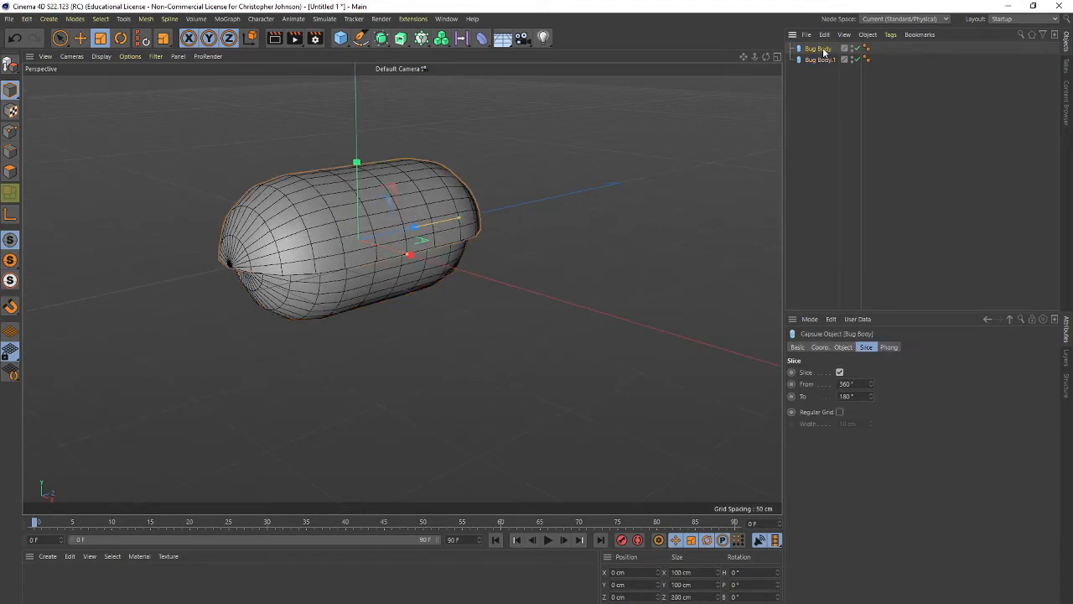
left_click(843, 347)
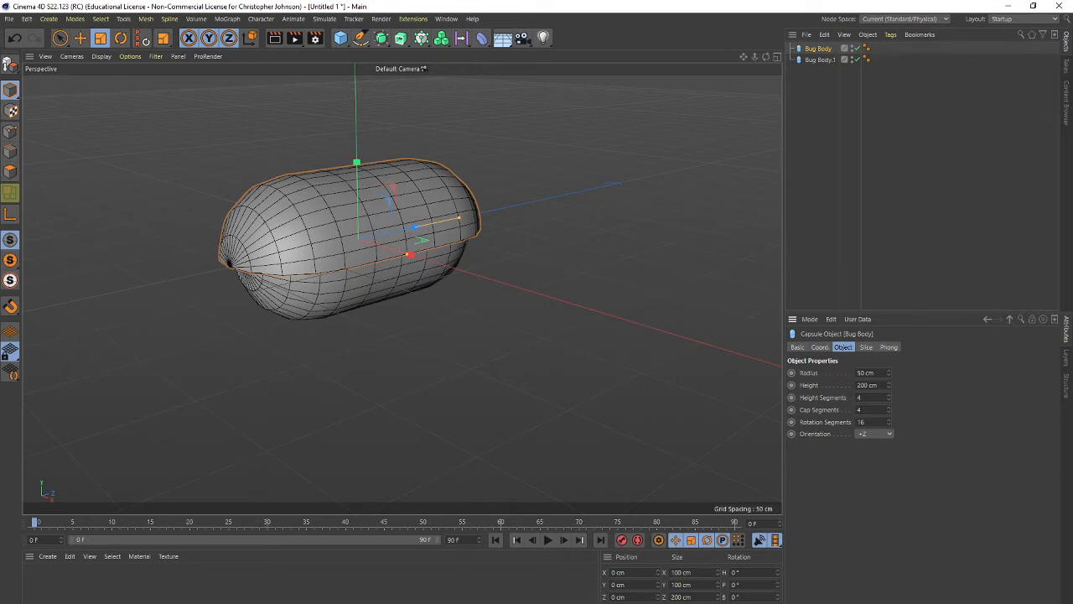
left_click(889, 407)
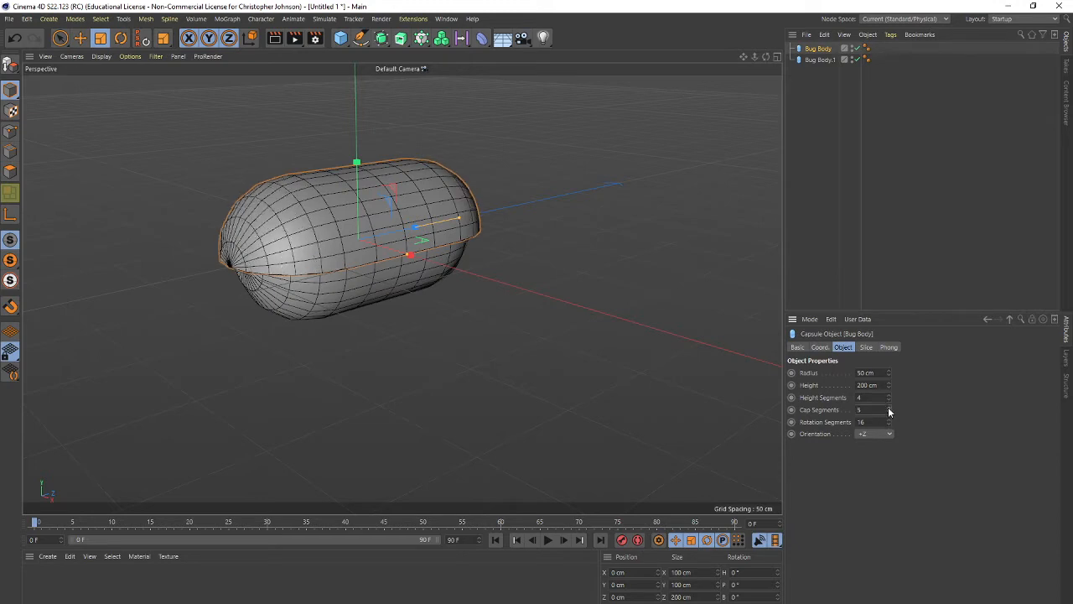
left_click(889, 407)
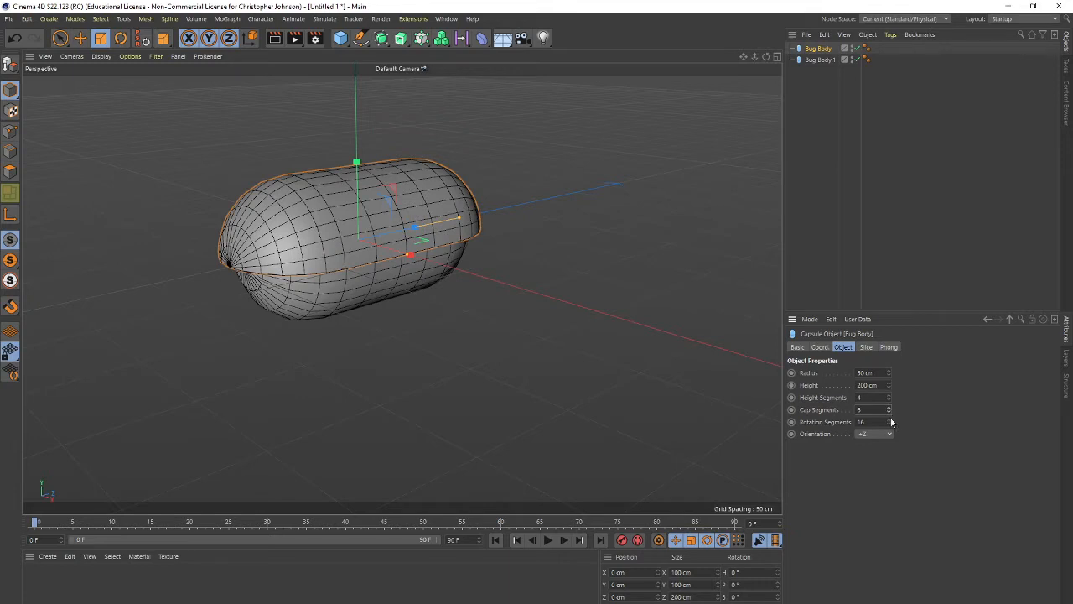
left_click(888, 420)
left_click(889, 419)
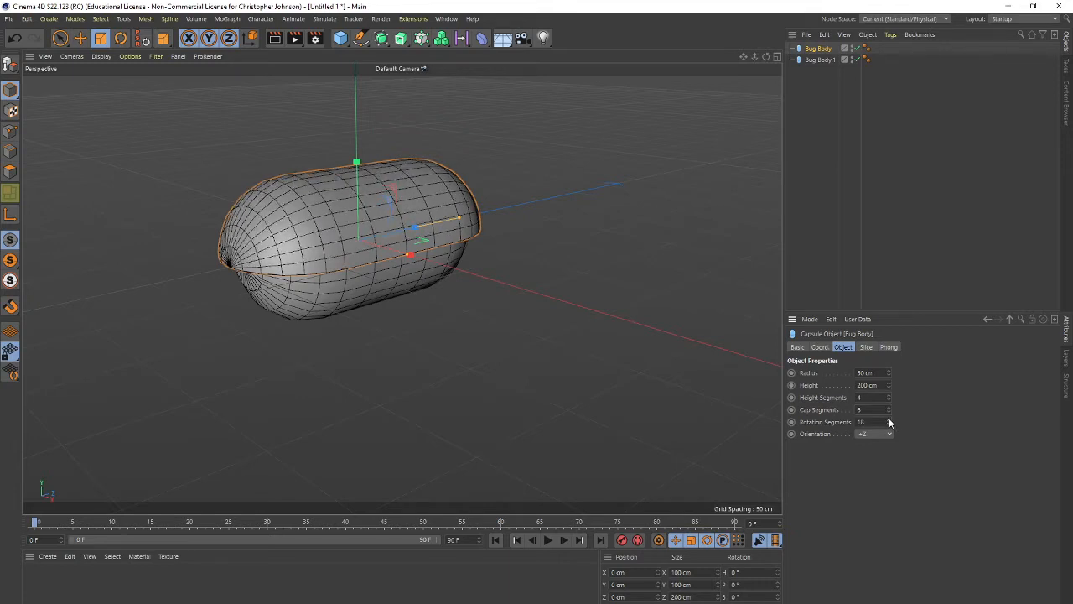
left_click(890, 419)
left_click(890, 420)
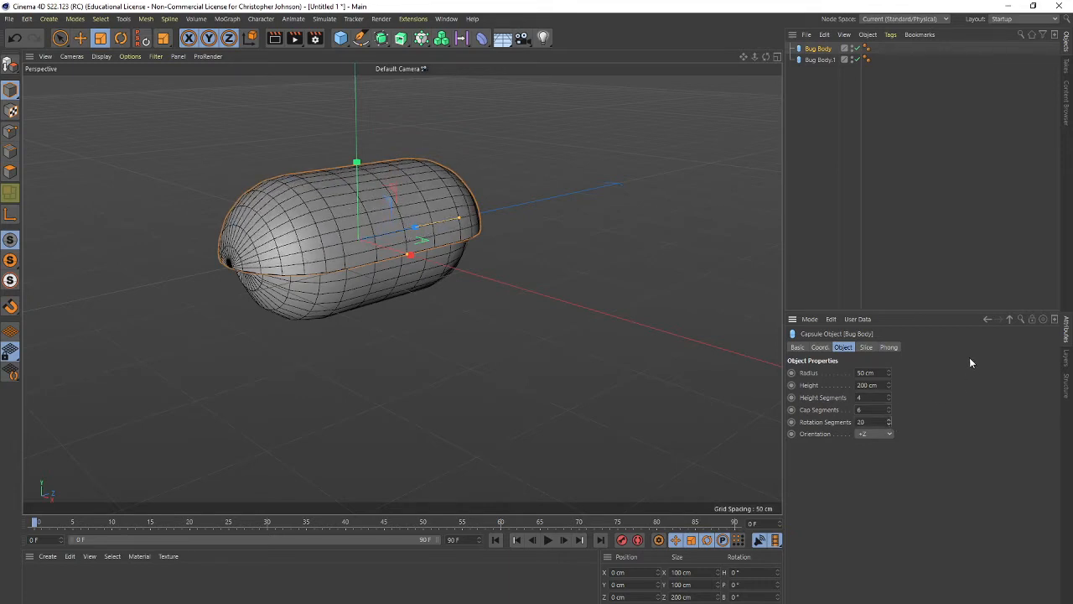
left_click_drag(889, 372, 891, 375)
Convert the upper Bug Body capsule into an editable polygon object.
left_click(101, 19)
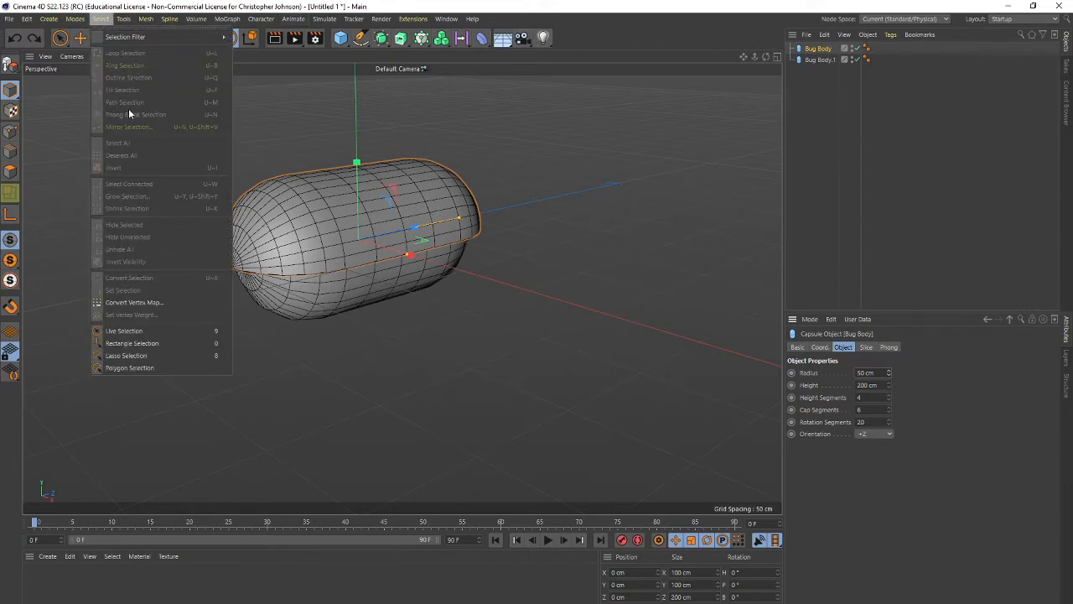
left_click(101, 17)
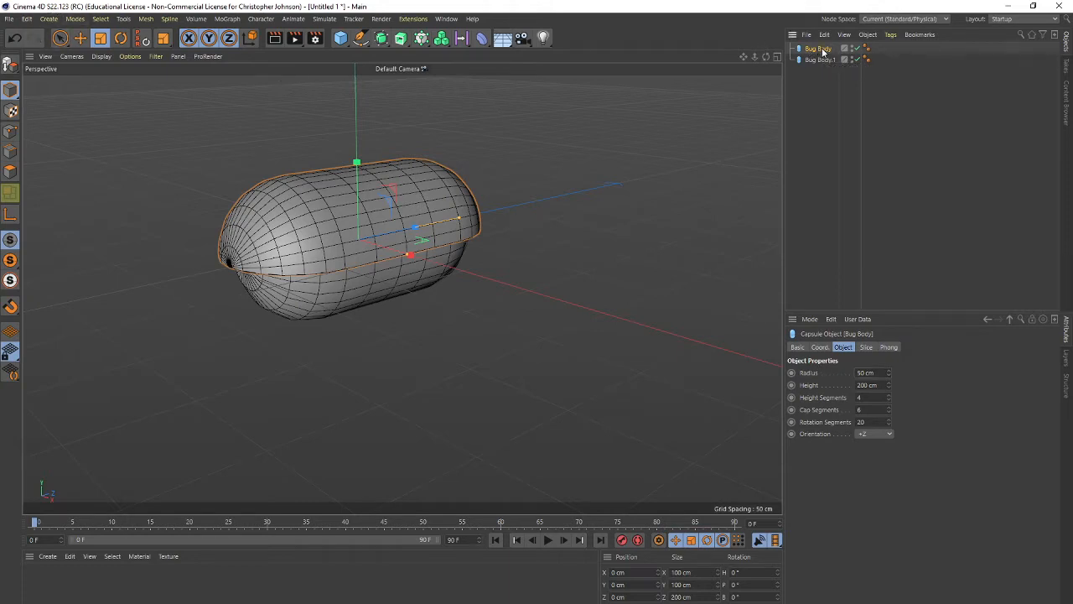
key("c")
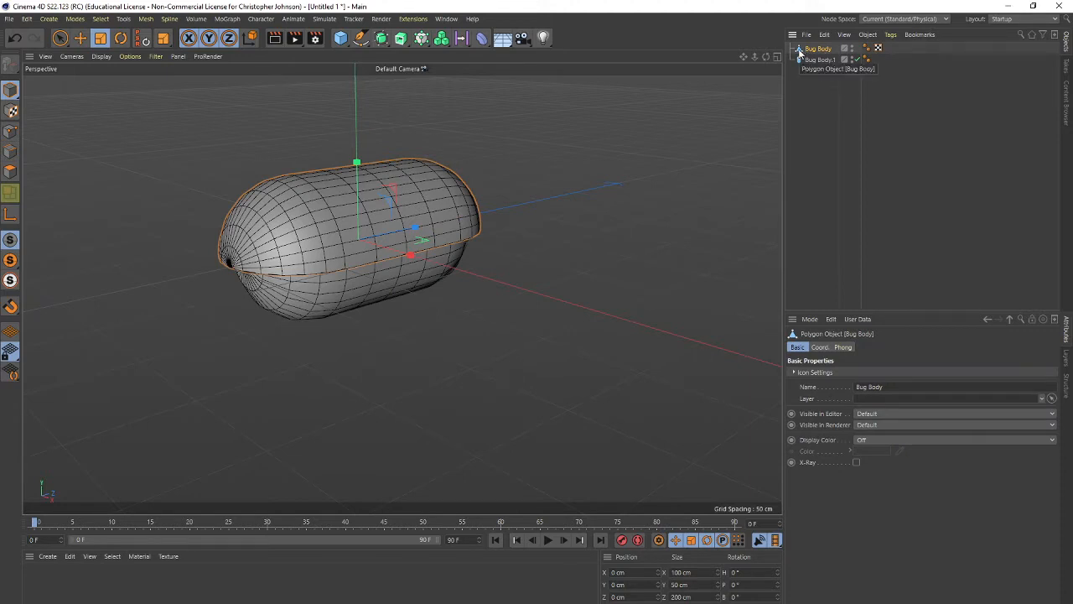
Use Live Selection in polygon mode to select the fan of triangles at the near tip of the Bug Body shell.
left_click(61, 39)
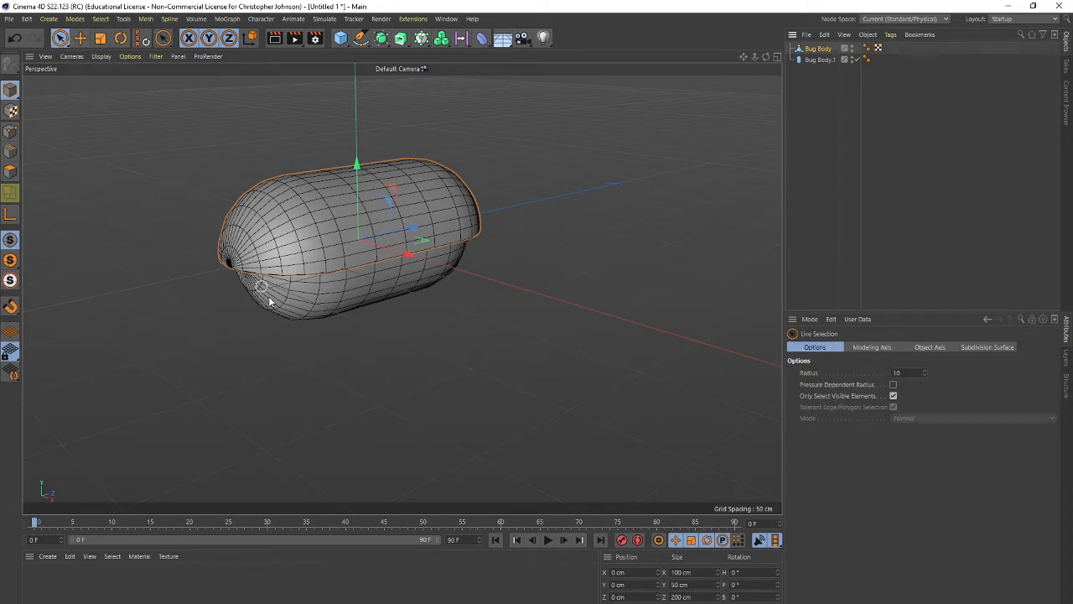
left_click(9, 170)
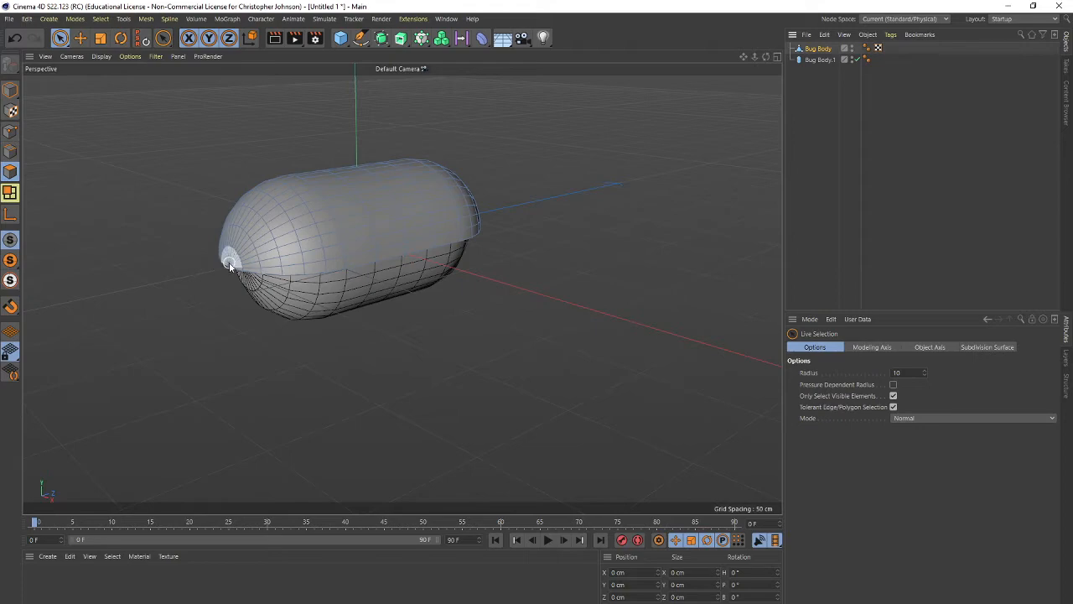
scroll(231, 266, "up", 10)
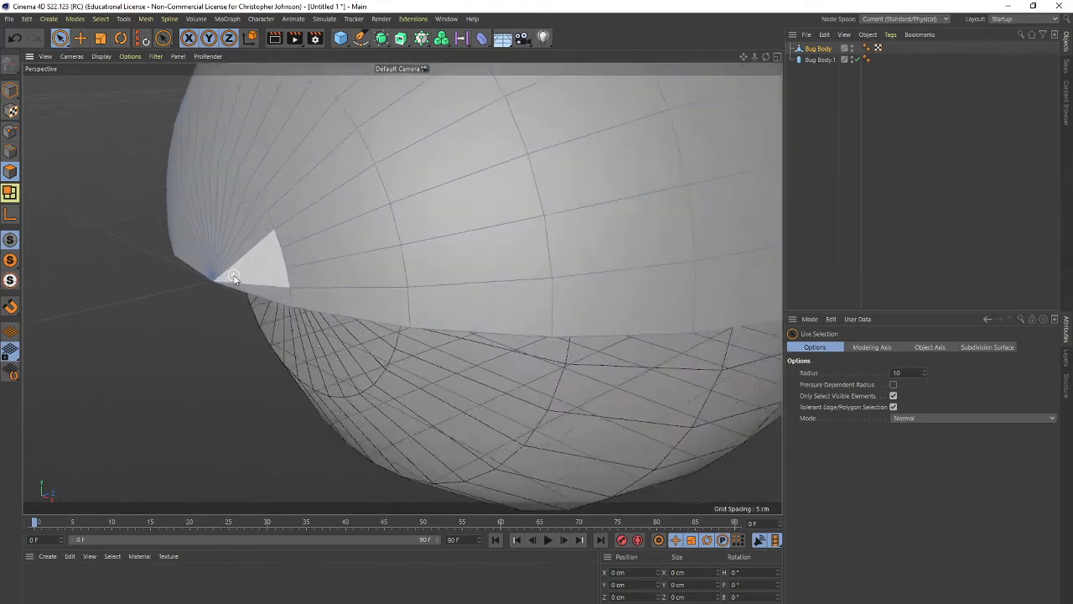
mouse_move(240, 293)
left_mouse_down()
mouse_move(207, 224)
mouse_move(191, 275)
left_mouse_up()
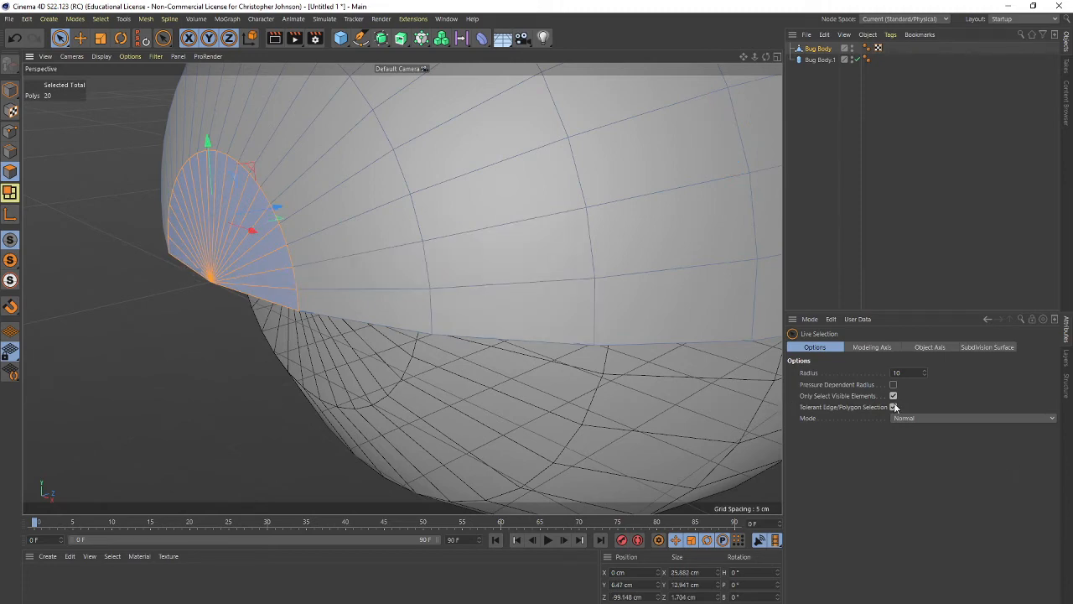
Select all polygons of the upper Bug Body shell and reverse their normals.
scroll(495, 270, "down", 5)
scroll(495, 270, "down", 2)
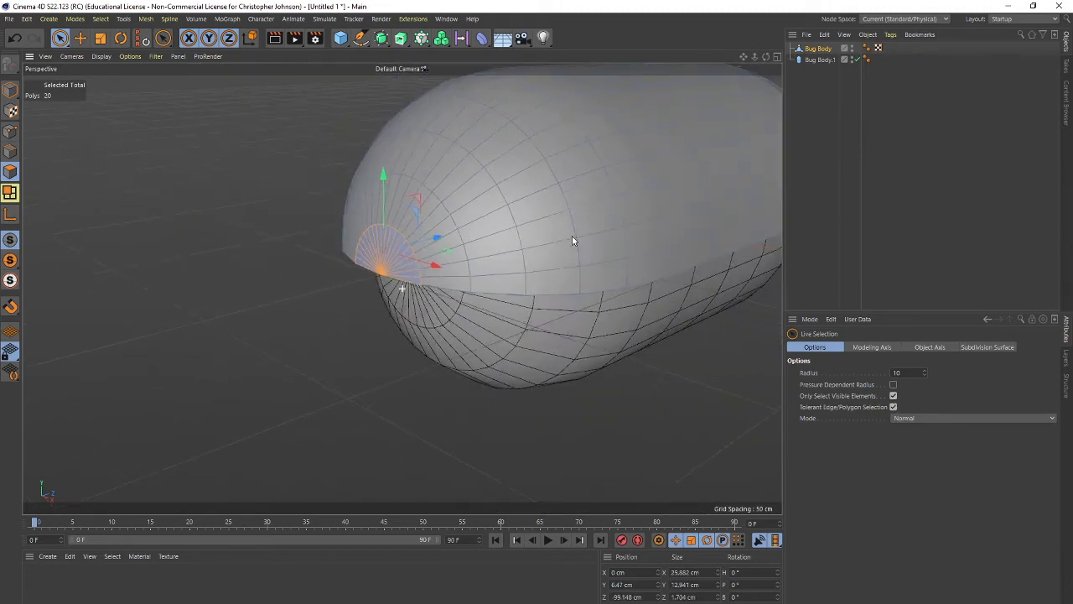
scroll(323, 371, "down", 4)
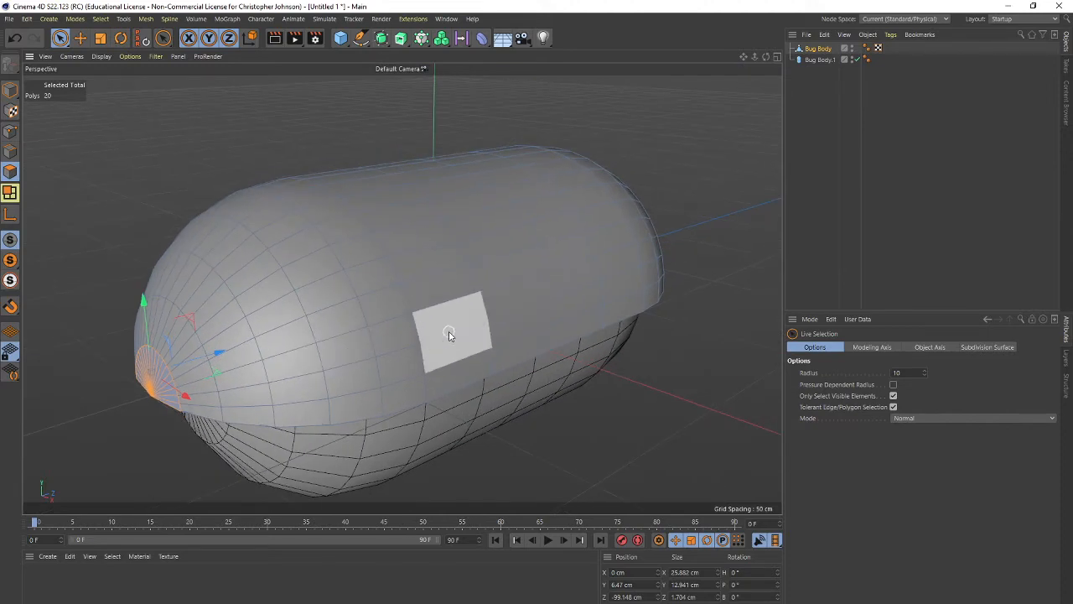
key("ctrl+a")
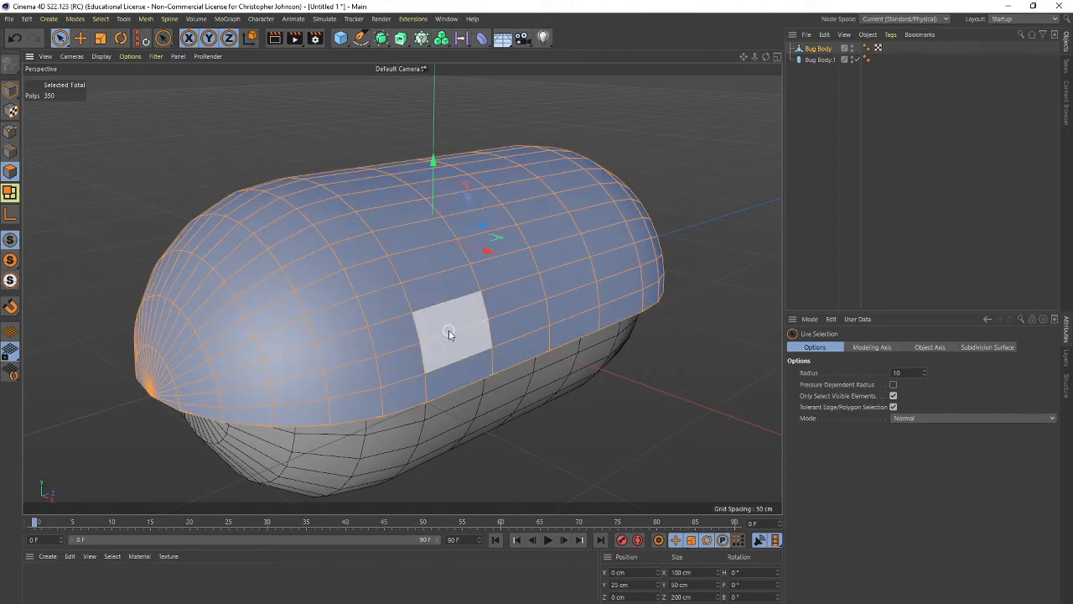
right_click(443, 307)
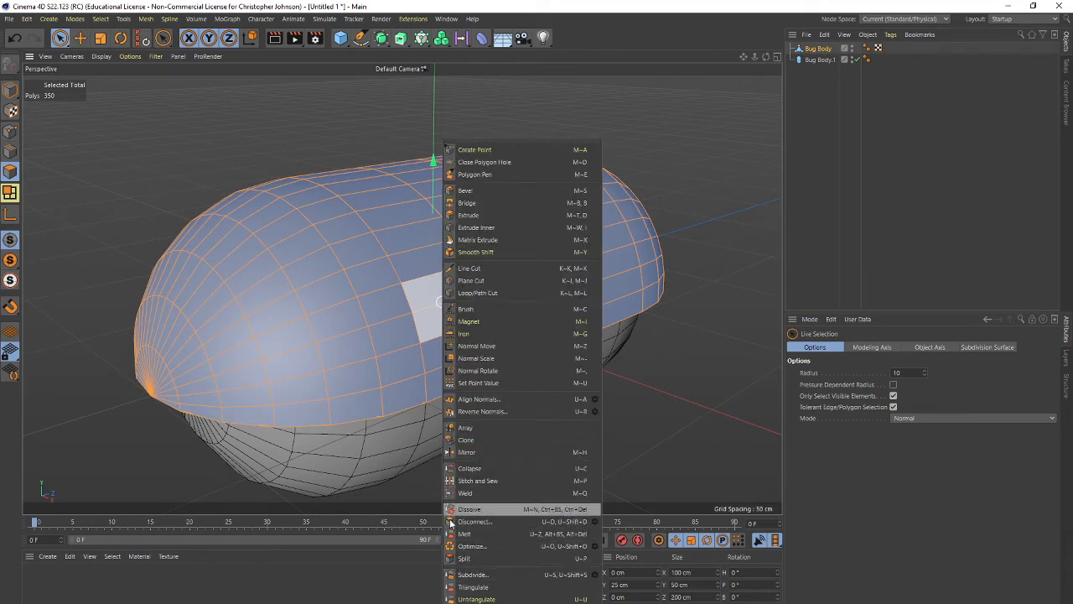
left_click(478, 411)
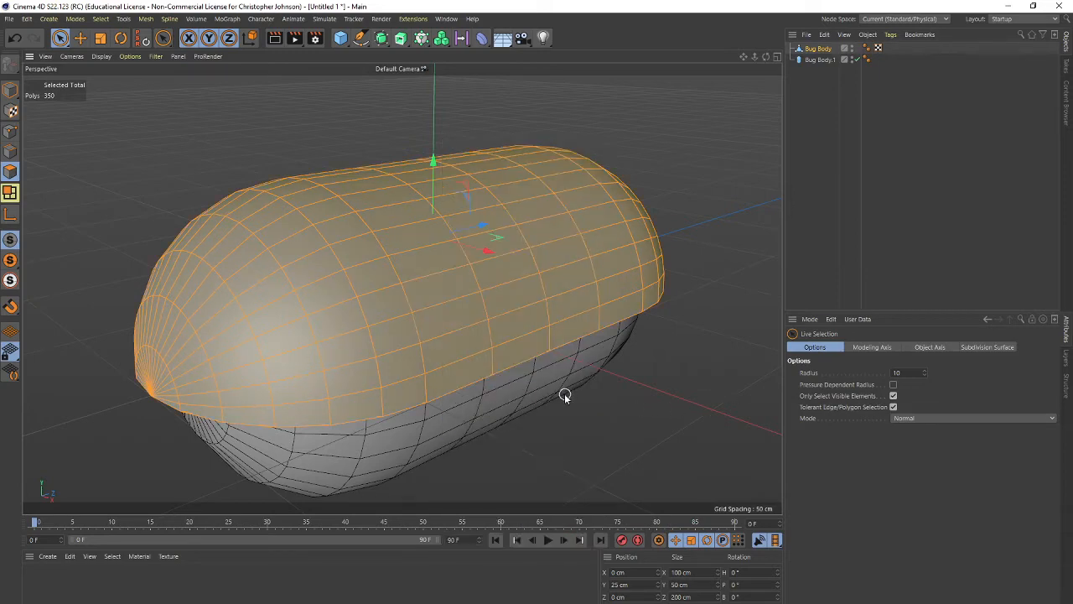
Reselect only the fan of triangles at the near tip of the Bug Body shell with Live Selection.
mouse_move(561, 395)
left_mouse_down("alt")
mouse_move(566, 321)
mouse_move(549, 404)
left_mouse_up("alt")
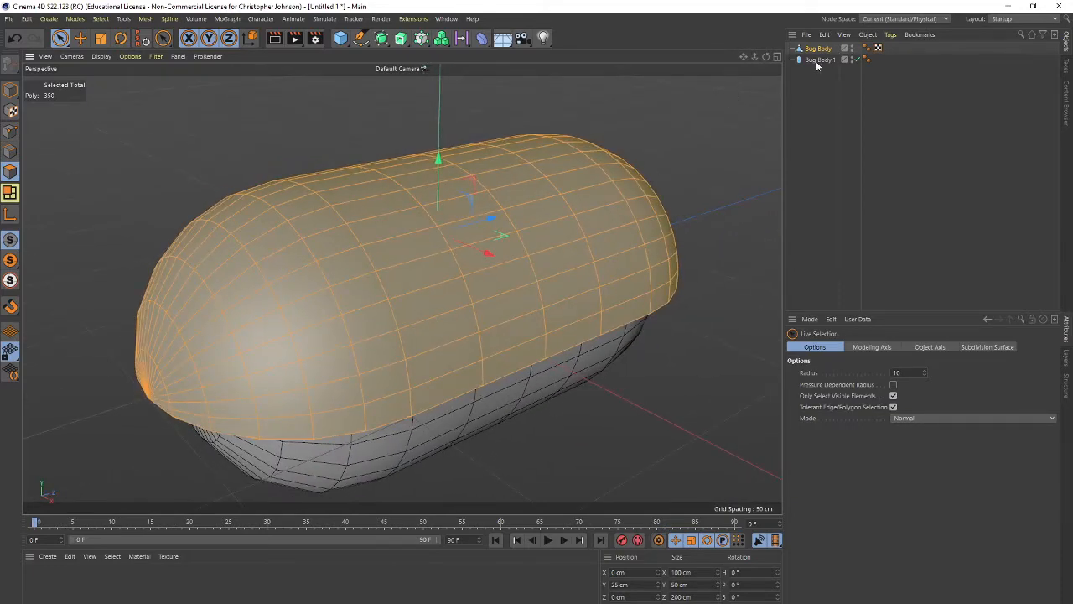
scroll(173, 398, "up", 3)
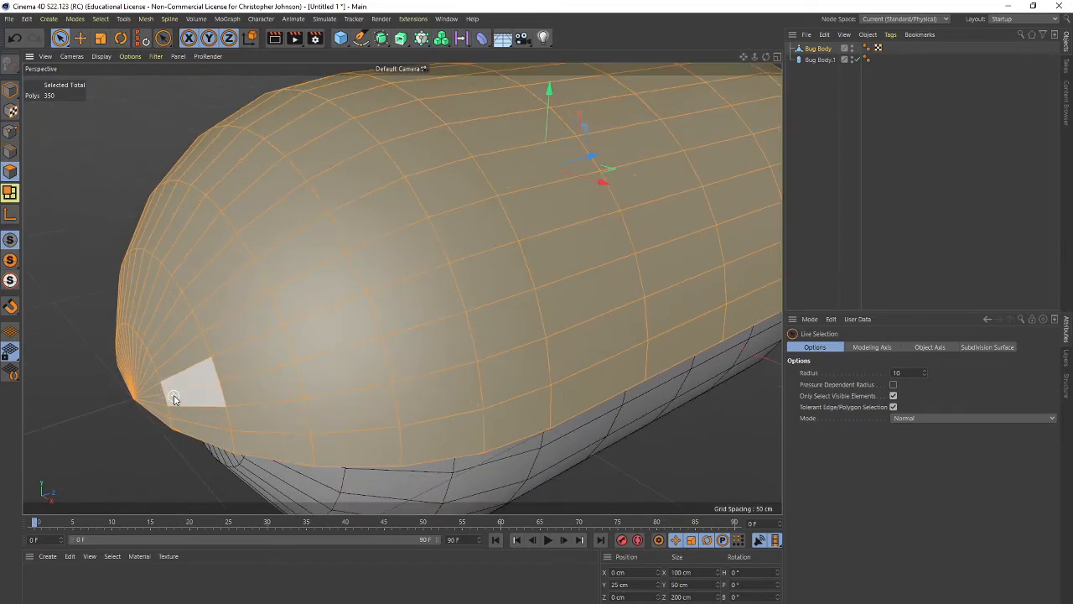
left_click_drag(230, 388, 269, 358, "alt")
mouse_move(122, 454)
left_mouse_down()
mouse_move(120, 443)
mouse_move(58, 422)
mouse_move(52, 443)
left_mouse_up()
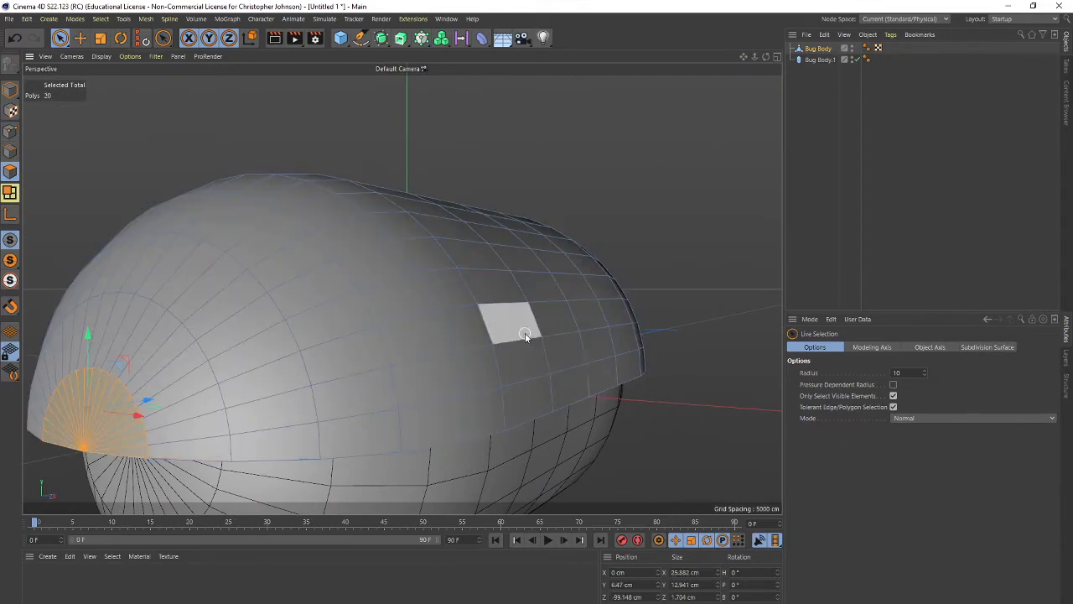
Switch Live Selection to Soft Selection mode with a 65% strength and a 65 cm radius.
left_click_drag(512, 333, 463, 300, "alt")
scroll(487, 385, "down", 4)
left_click(941, 416)
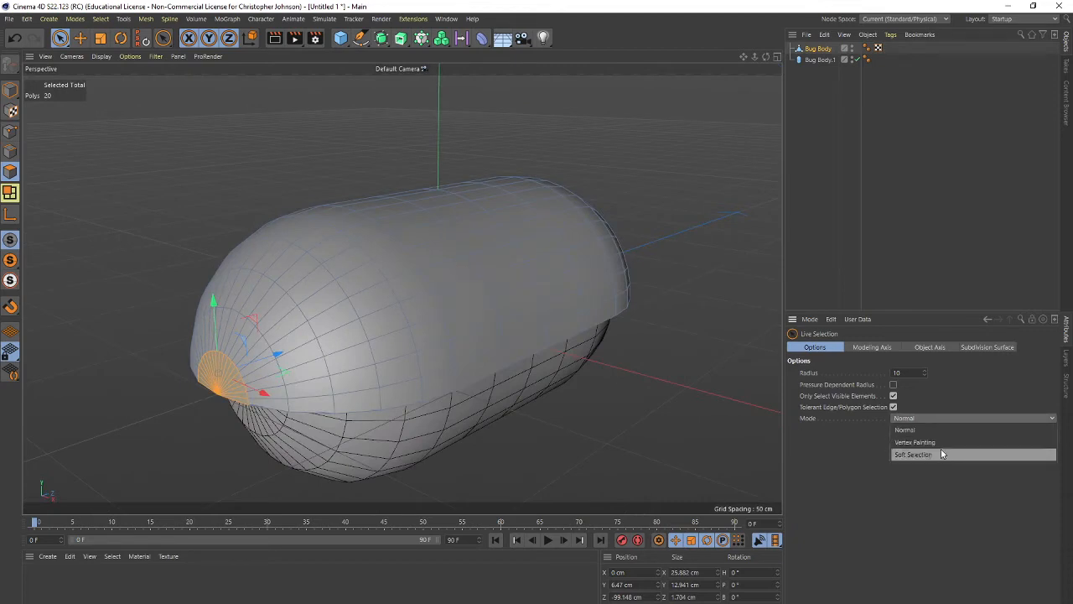
left_click(941, 454)
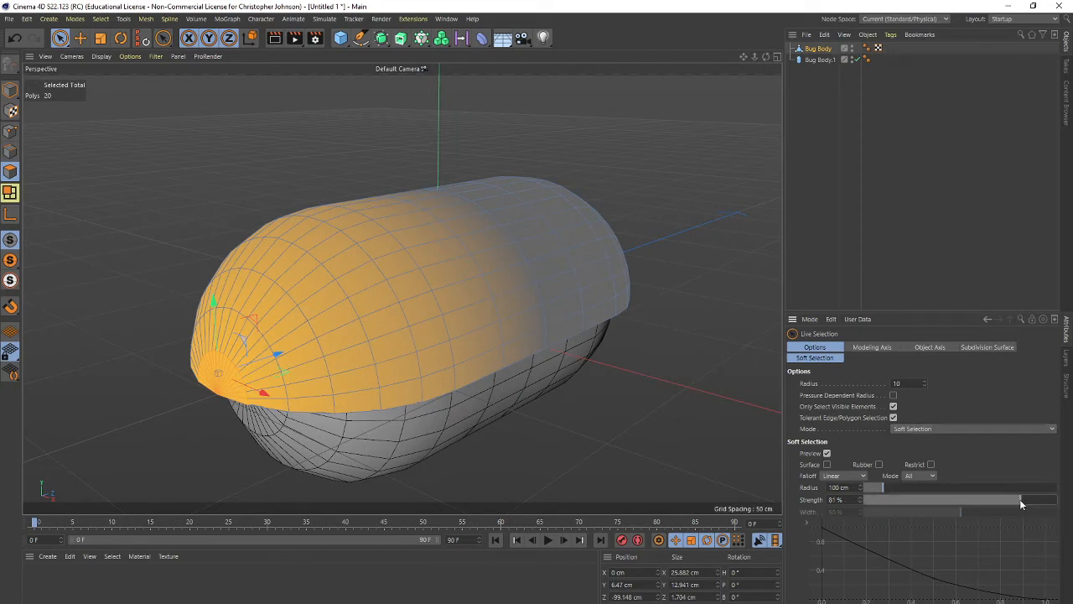
left_click_drag(1020, 499, 991, 497)
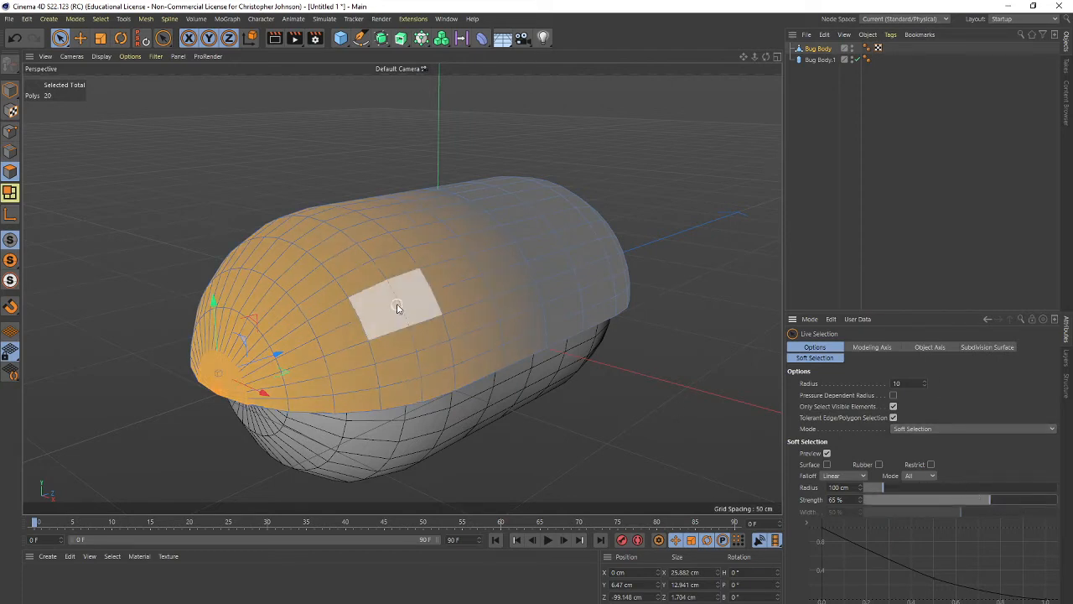
left_click_drag(885, 488, 882, 490)
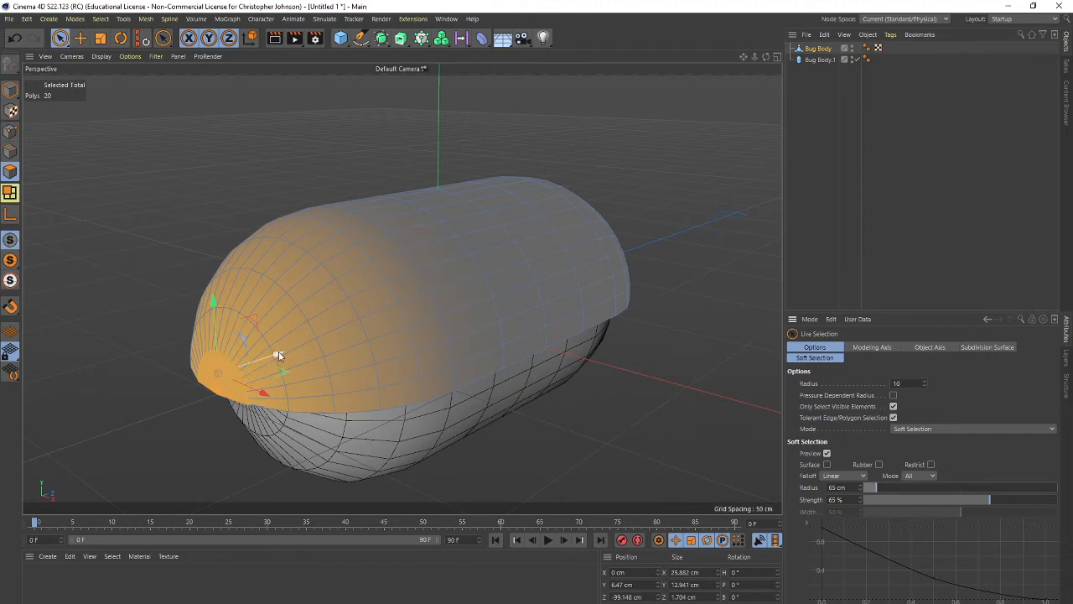
Pull the soft-selected tip outward along the Z axis to about Z -116 cm.
left_click_drag(279, 357, 274, 359)
left_click_drag(261, 362, 200, 379)
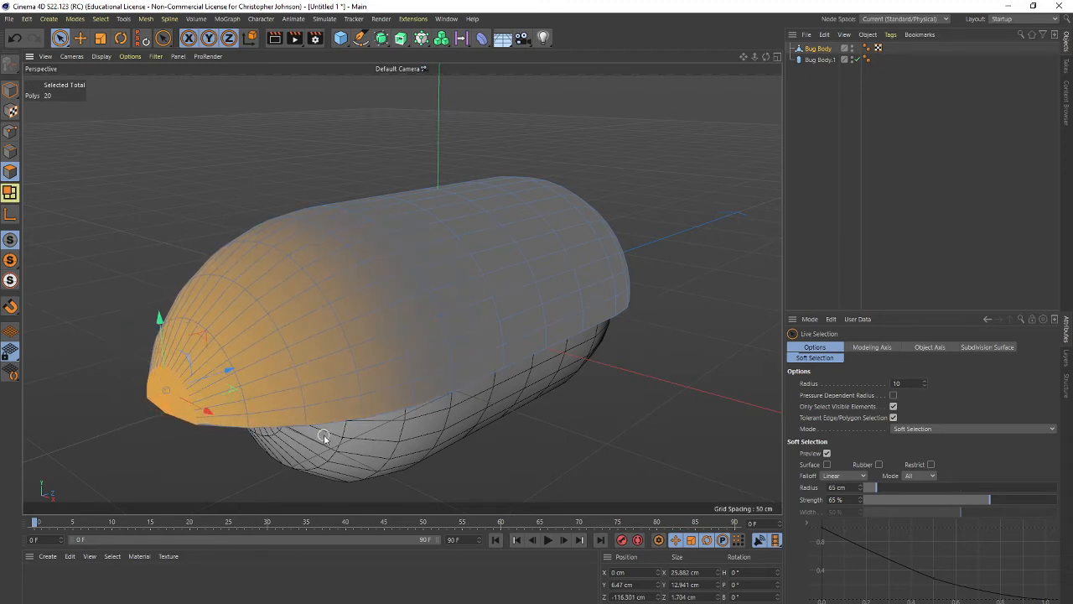
mouse_move(417, 433)
left_mouse_down("alt")
mouse_move(463, 346)
mouse_move(503, 338)
mouse_move(520, 377)
mouse_move(431, 440)
mouse_move(453, 413)
mouse_move(497, 411)
mouse_move(479, 421)
mouse_move(503, 393)
mouse_move(459, 431)
mouse_move(427, 431)
left_mouse_up("alt")
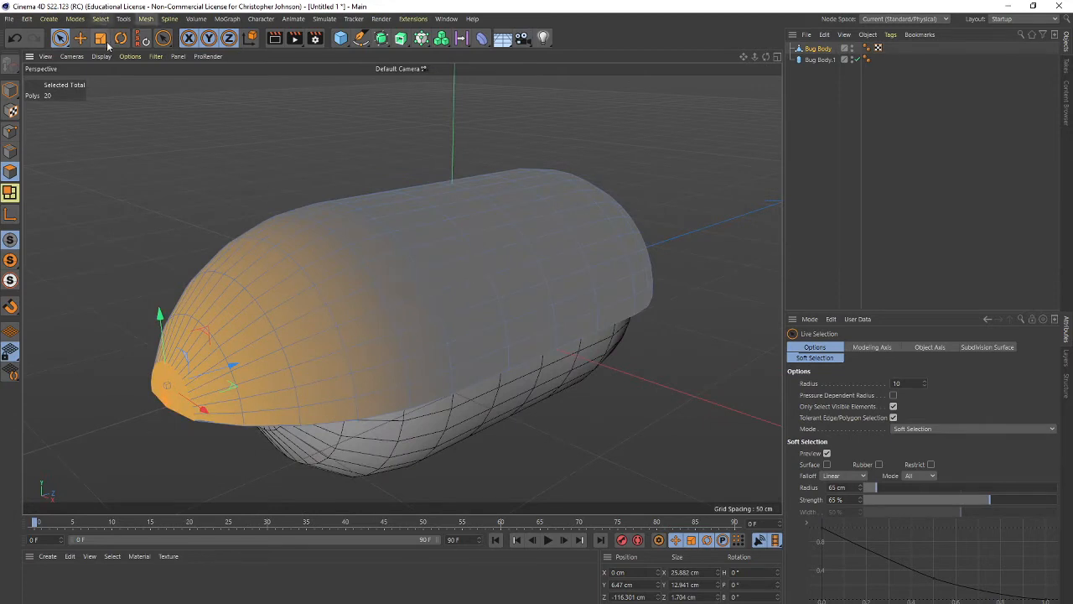
Widen the soft selection radius in stages to 117 cm and 148 cm, pulling the tip further out to about Z -129 cm.
left_click_drag(877, 484, 887, 485)
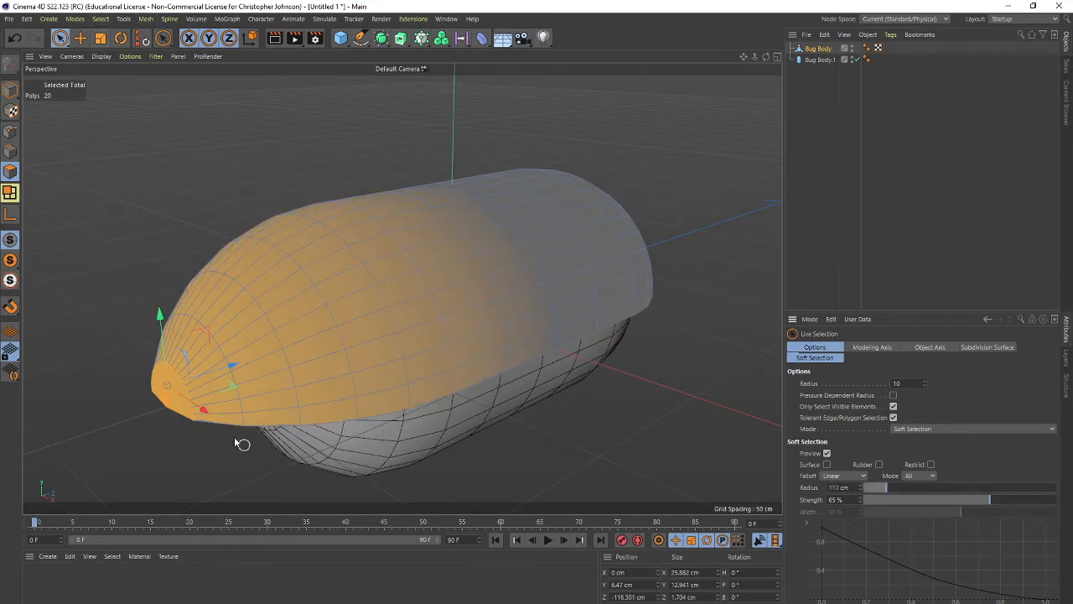
left_click_drag(234, 363, 217, 371)
scroll(495, 372, "down", 4)
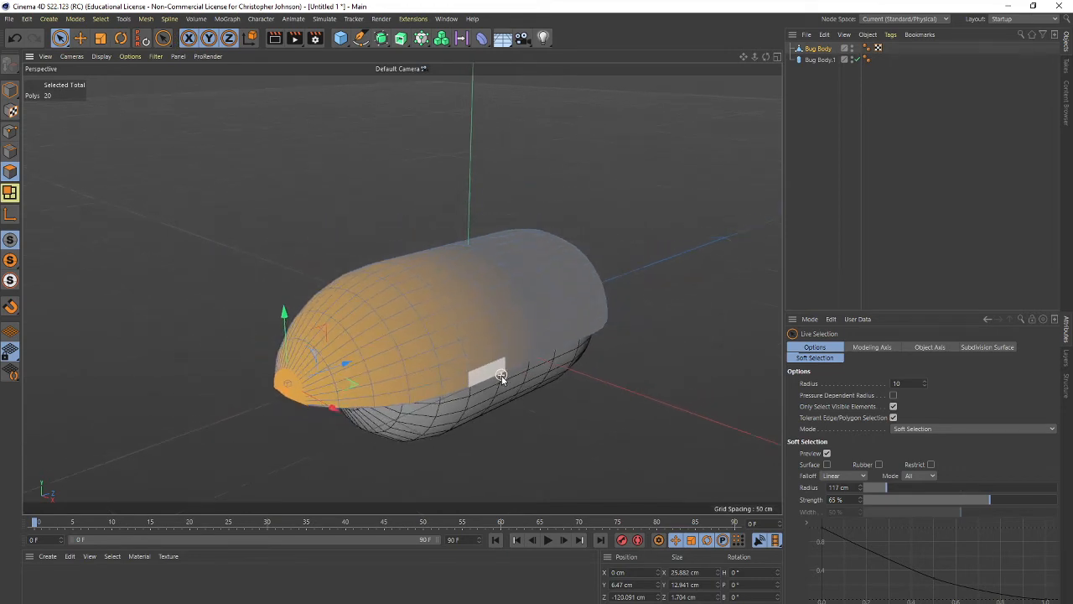
left_click_drag(540, 375, 526, 418, "alt")
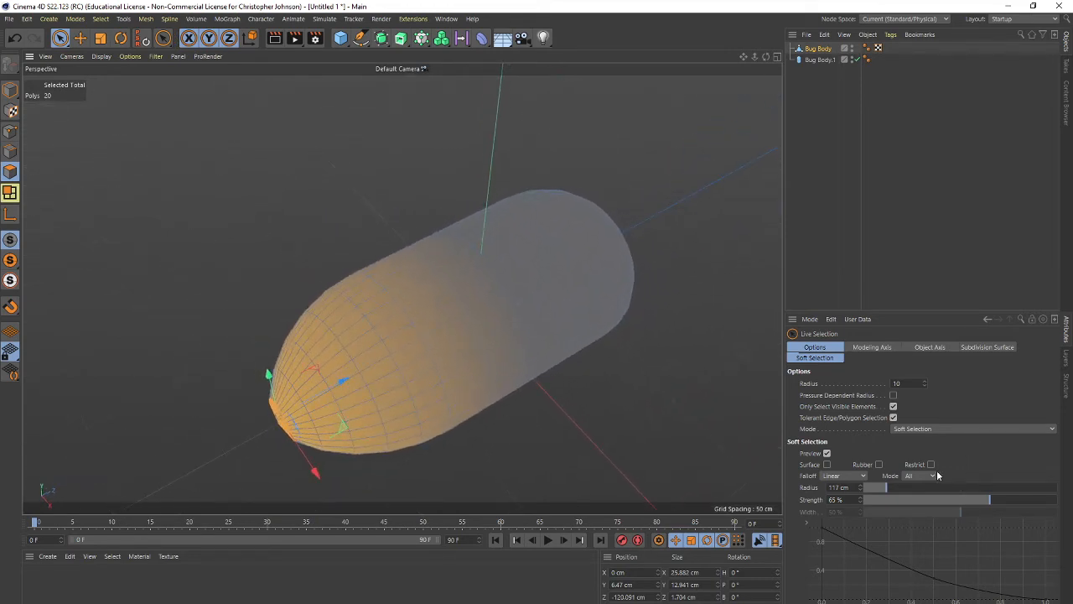
left_click_drag(887, 493, 892, 492)
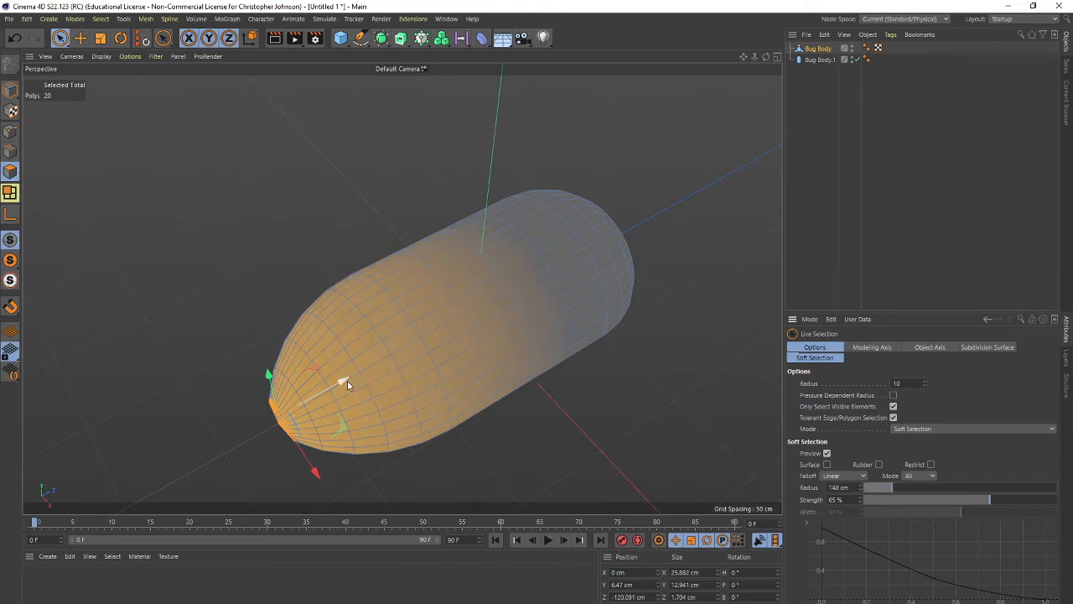
left_click_drag(344, 381, 318, 387)
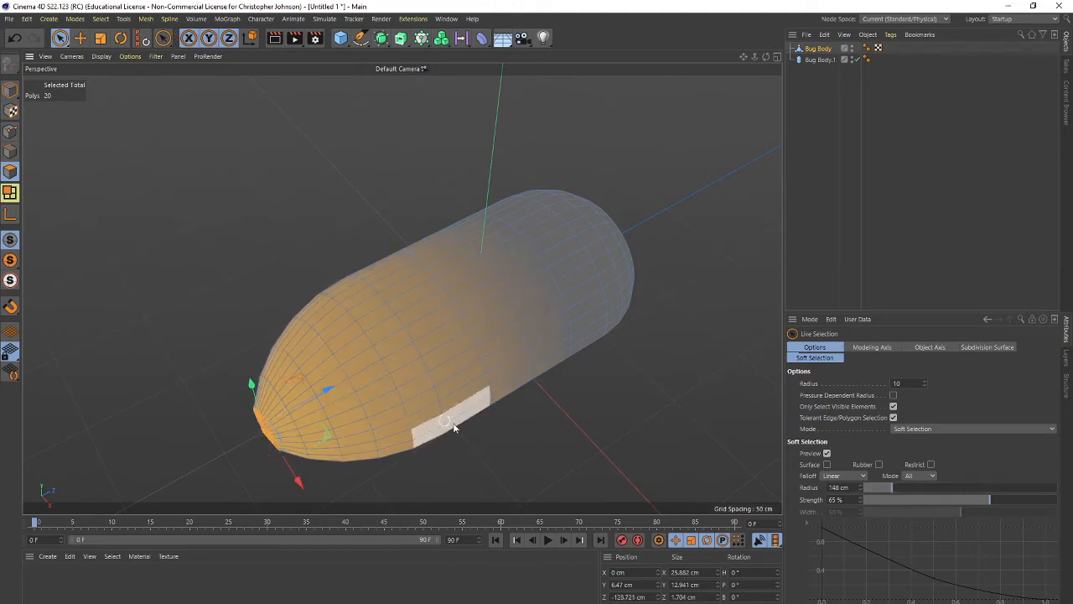
Scale the soft-selected tip down uniformly to about 60% so the shell tapers toward its end.
key("t")
left_click_drag(647, 437, 317, 455)
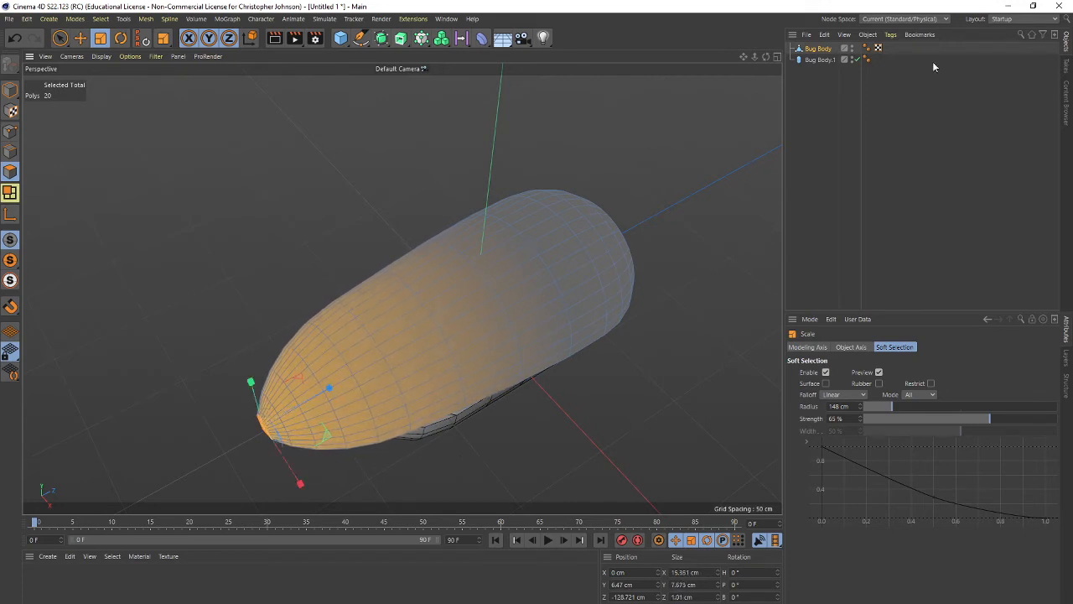
Delete the lower body capsule, Bug Body.1.
left_click(835, 60)
key("Delete")
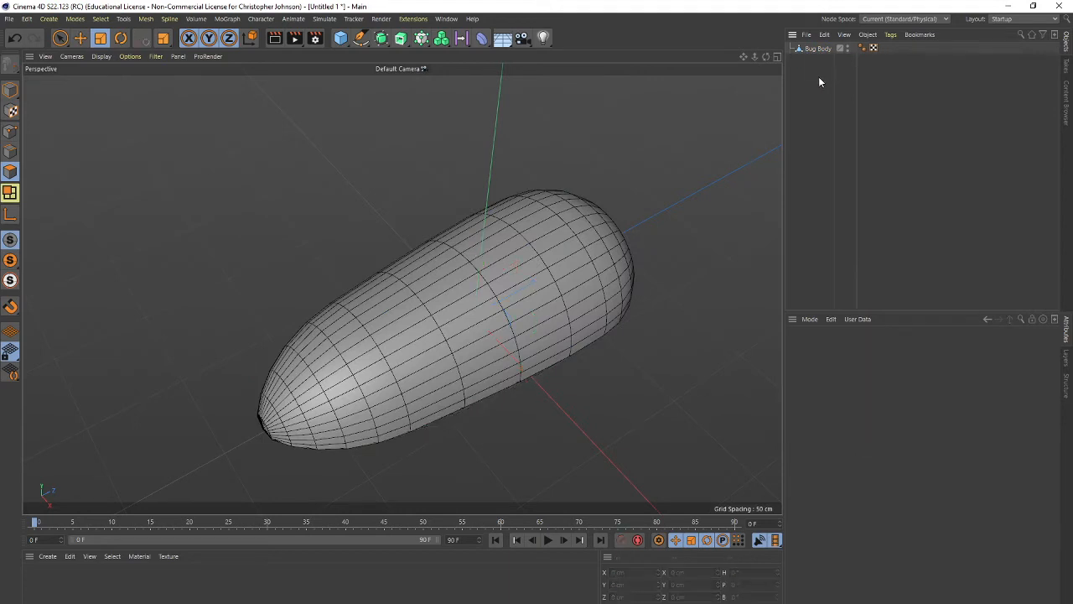
Duplicate the tapered Bug Body shell and hide the original, keeping the copy selected.
left_click(819, 49)
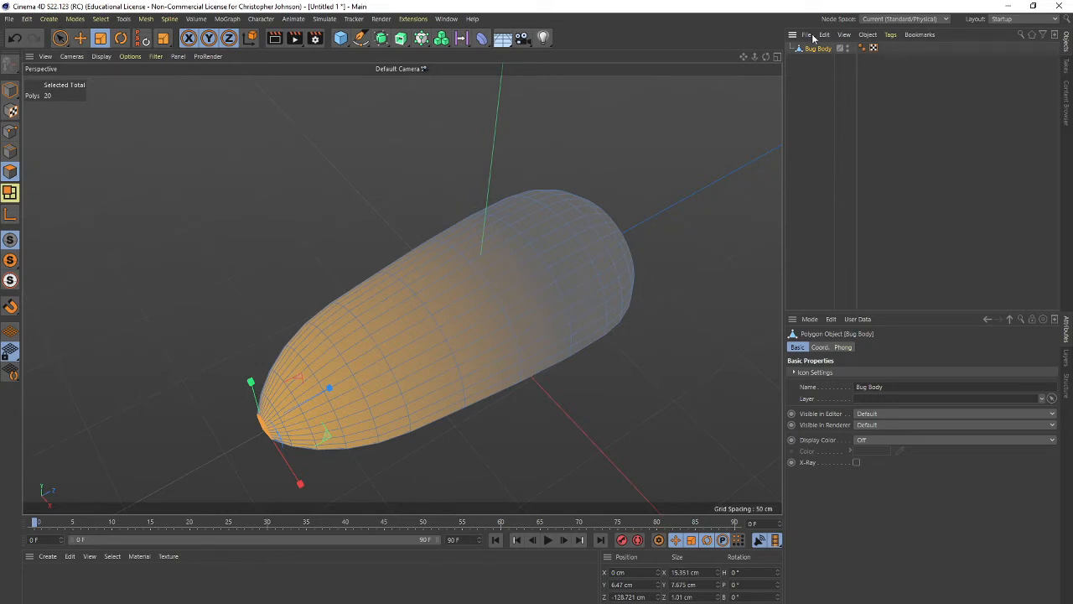
left_click(823, 110)
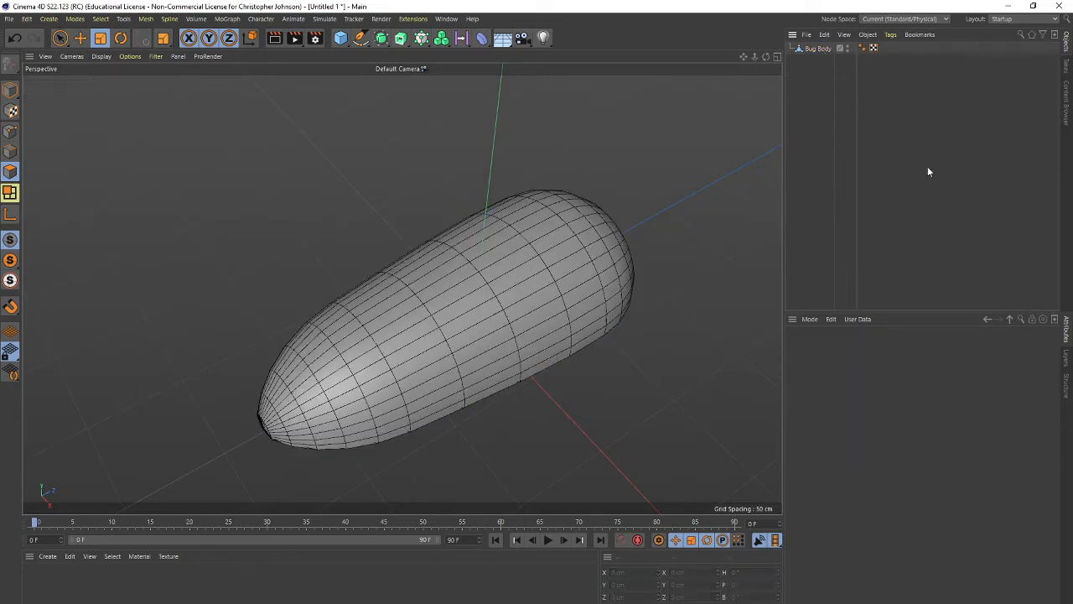
left_click(821, 48)
key("ctrl+v")
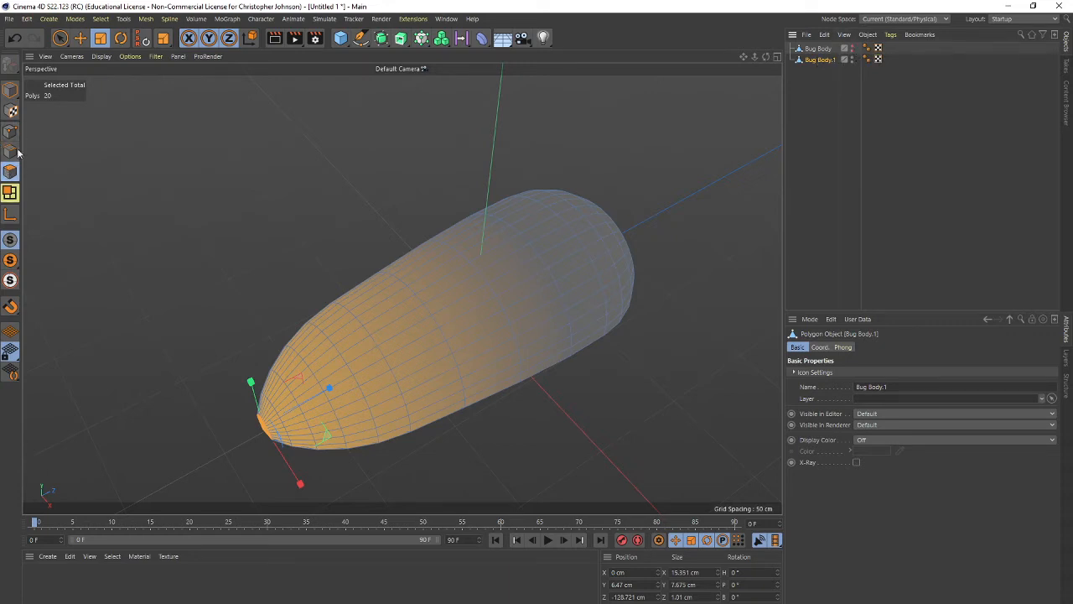
Return Live Selection to Normal mode and clear the polygon selection on the duplicated shell.
left_click_drag(60, 38, 107, 79)
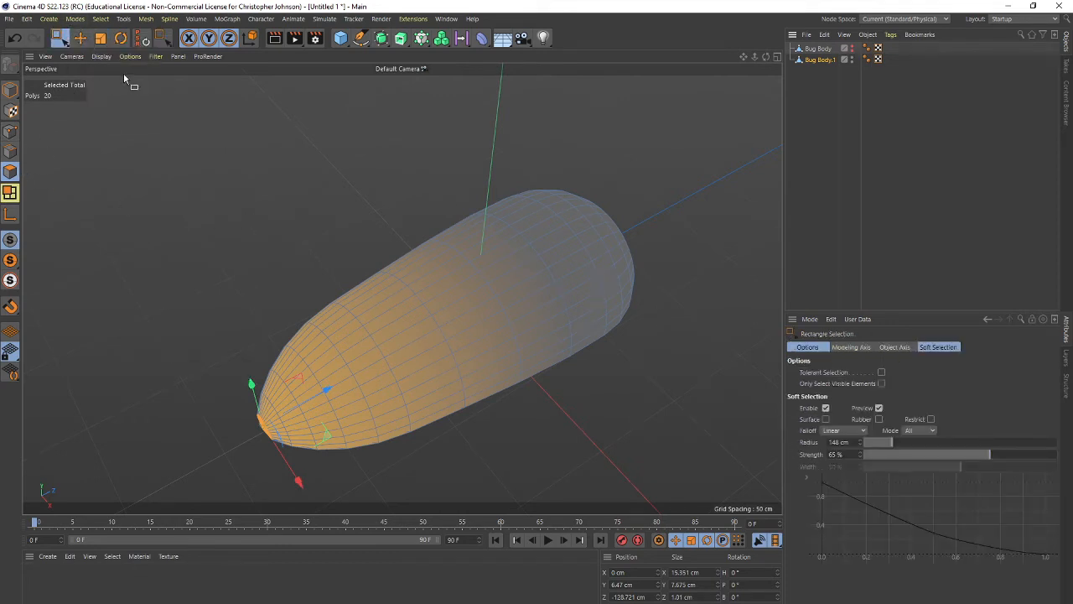
left_click_drag(60, 38, 100, 50)
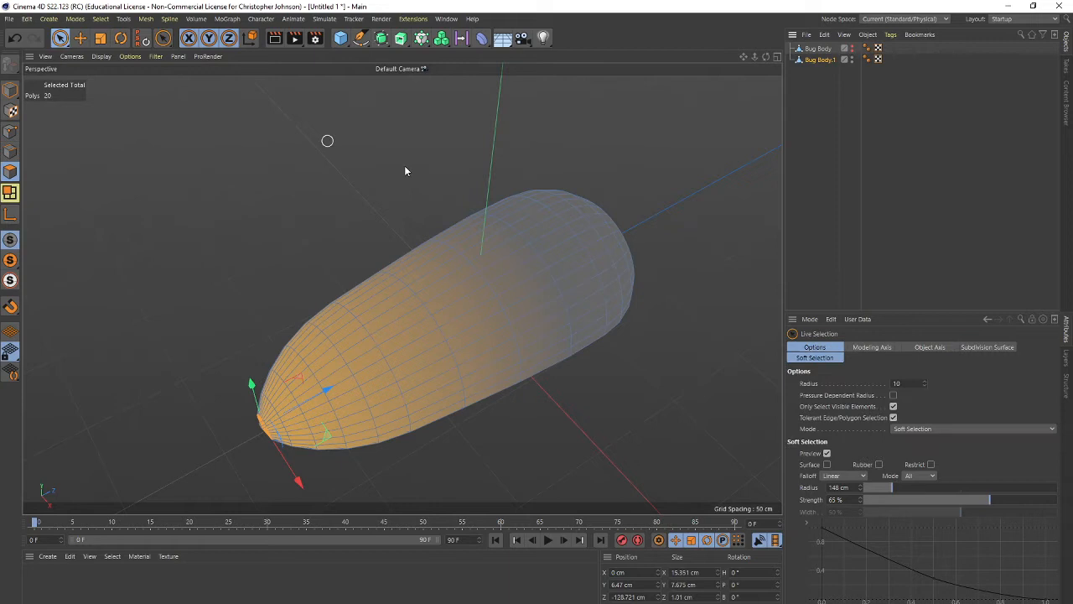
left_click(943, 429)
left_click(931, 440)
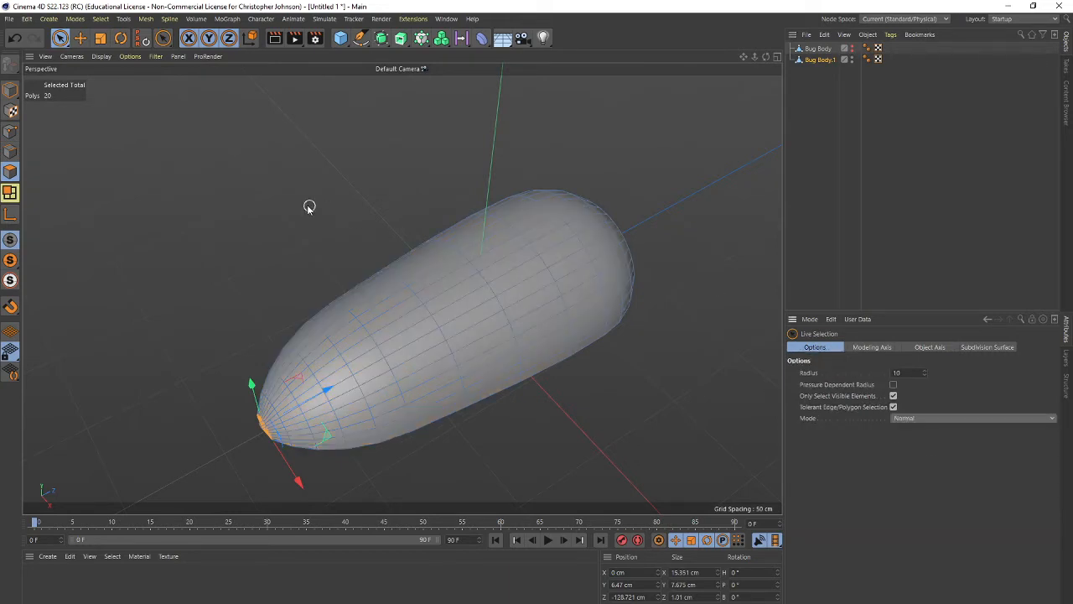
left_click(151, 189)
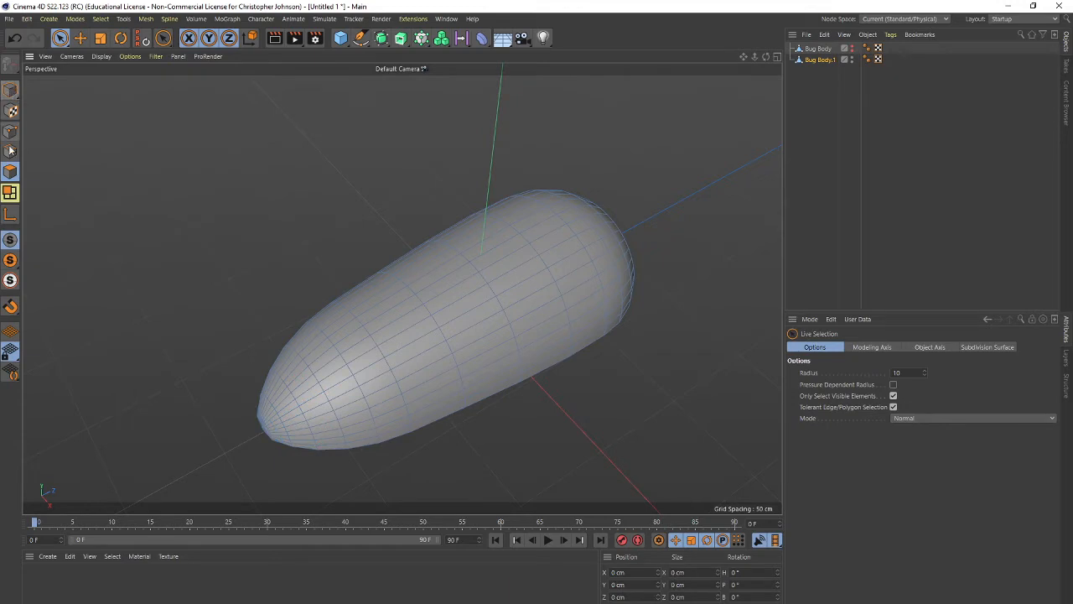
Use Rectangle Selection in the Front view to select all polygons on the positive X half of the duplicated shell.
left_click(61, 38)
left_click(118, 73)
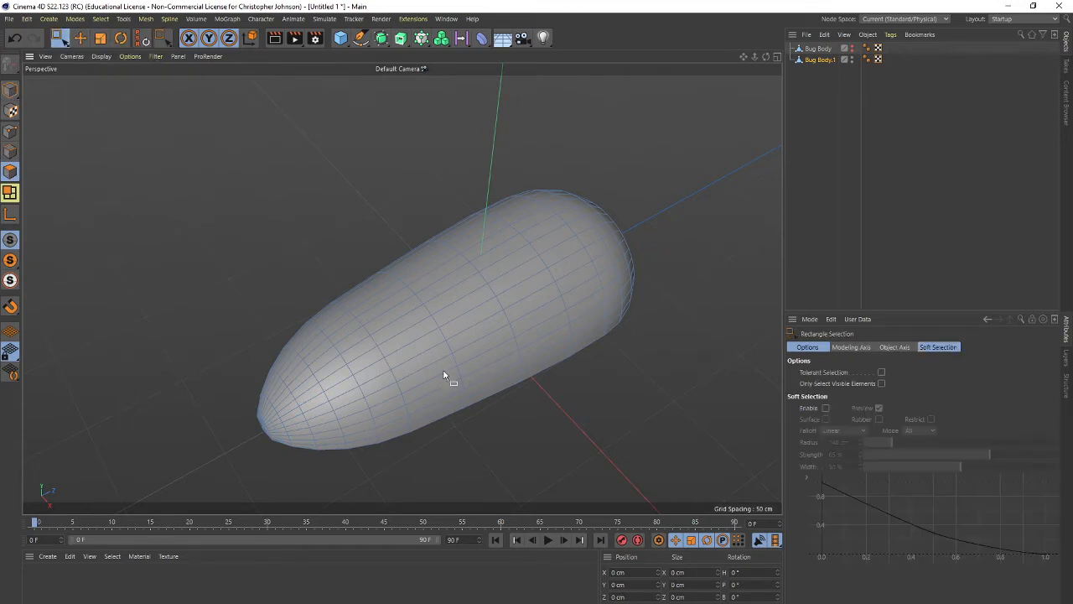
middle_click(578, 375)
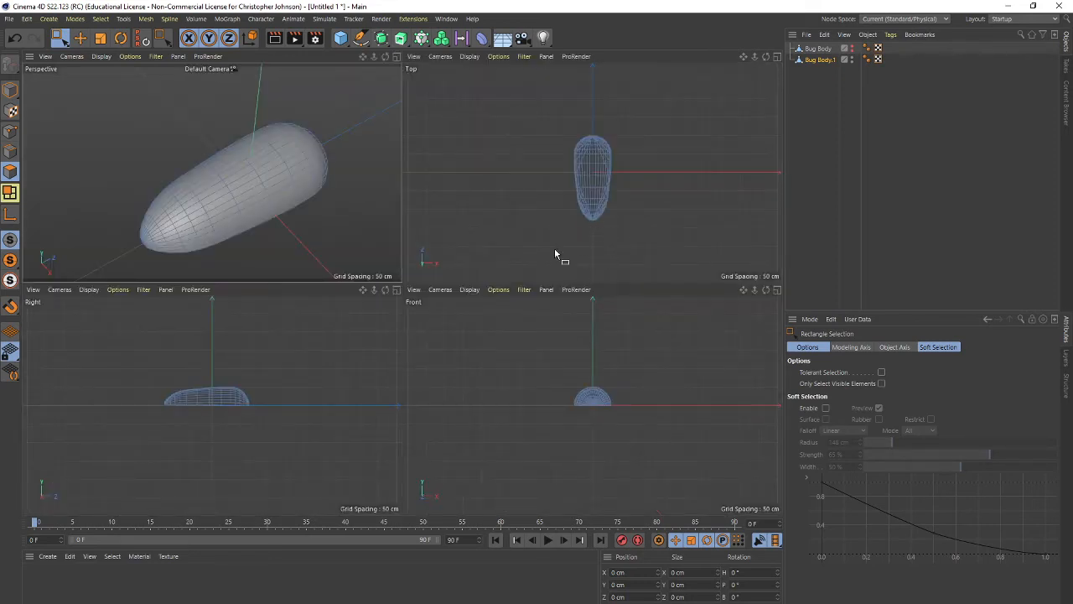
scroll(604, 411, "up", 5)
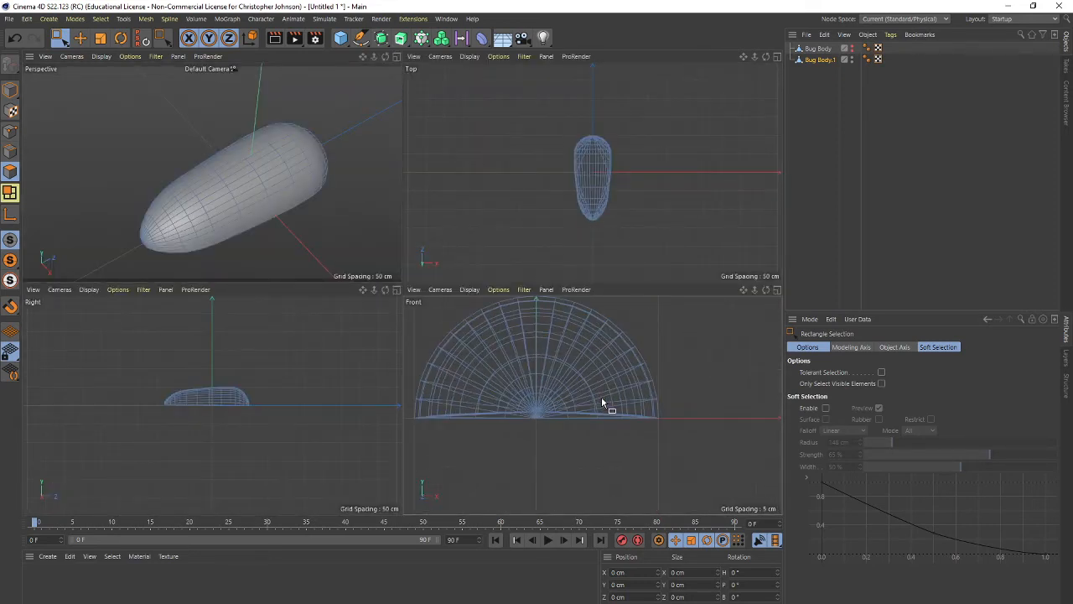
middle_click_drag(586, 401, 569, 471, "alt")
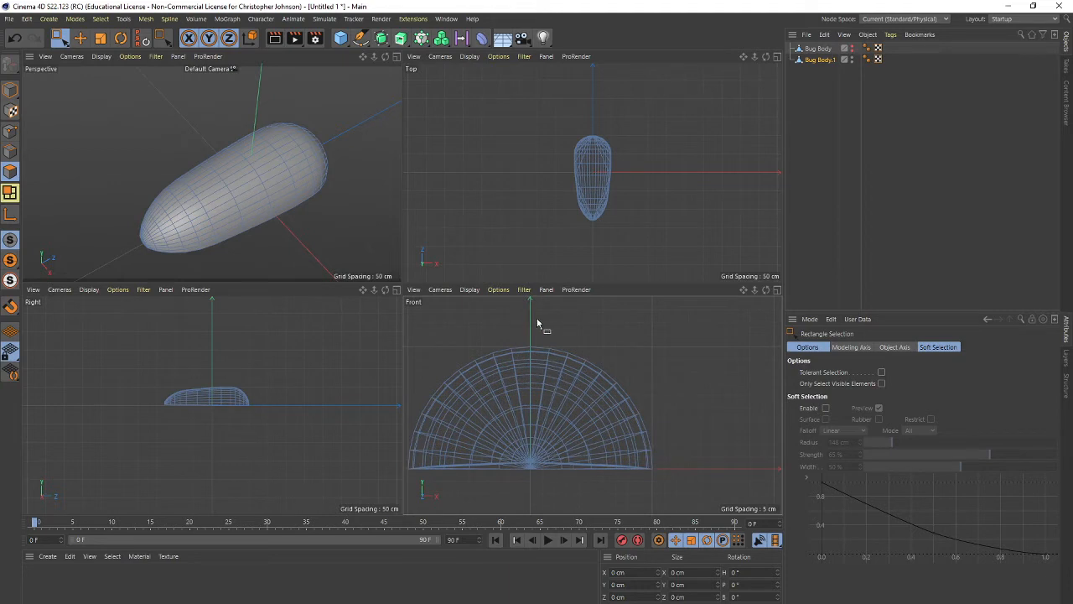
left_click_drag(527, 324, 688, 515)
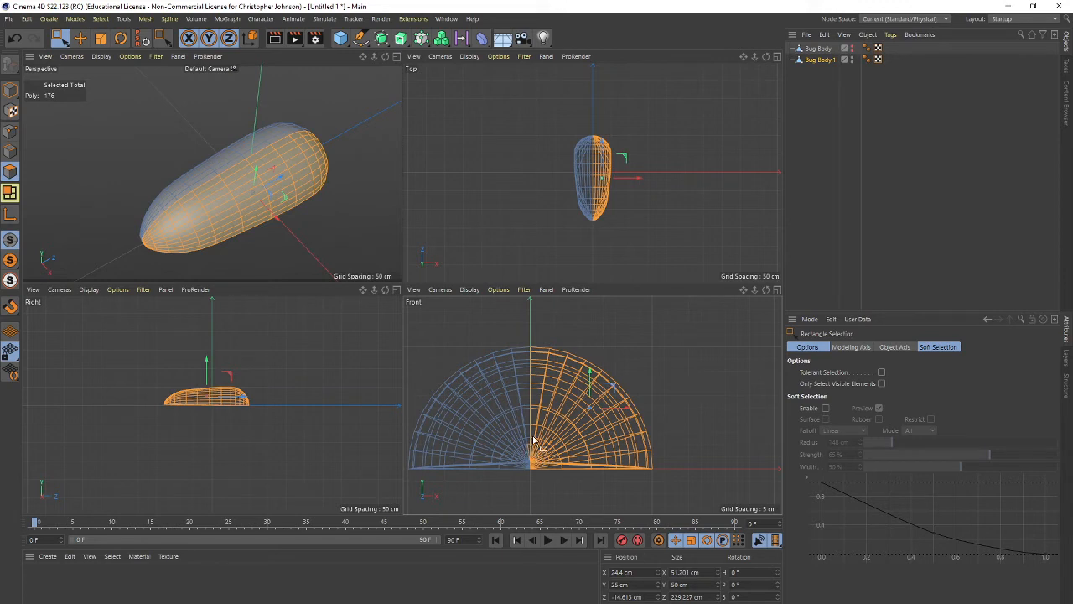
left_click_drag(60, 38, 92, 48)
scroll(206, 388, "up", 5)
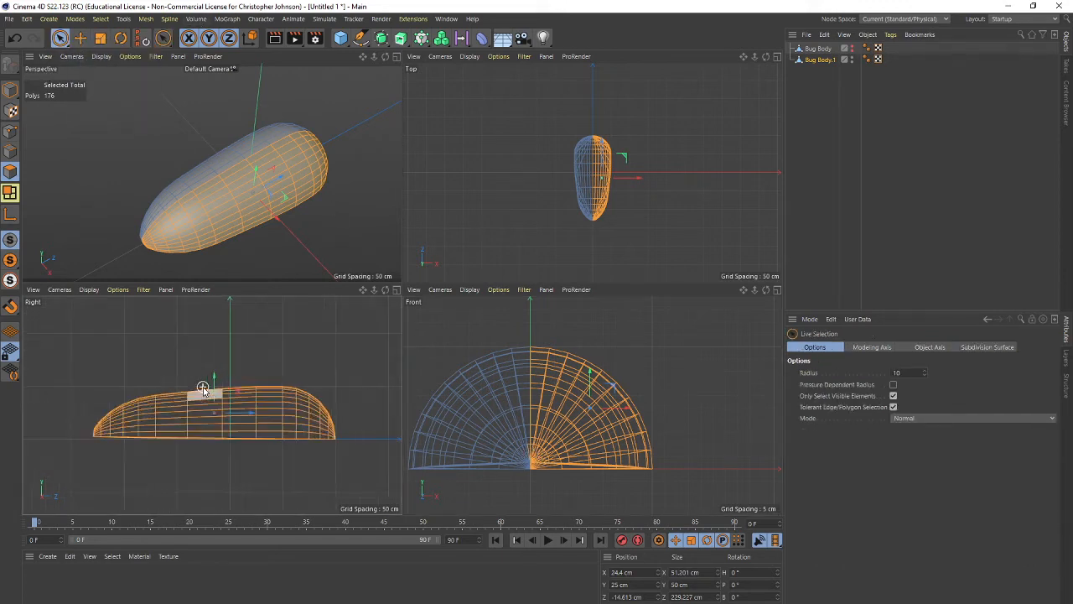
middle_click(253, 216)
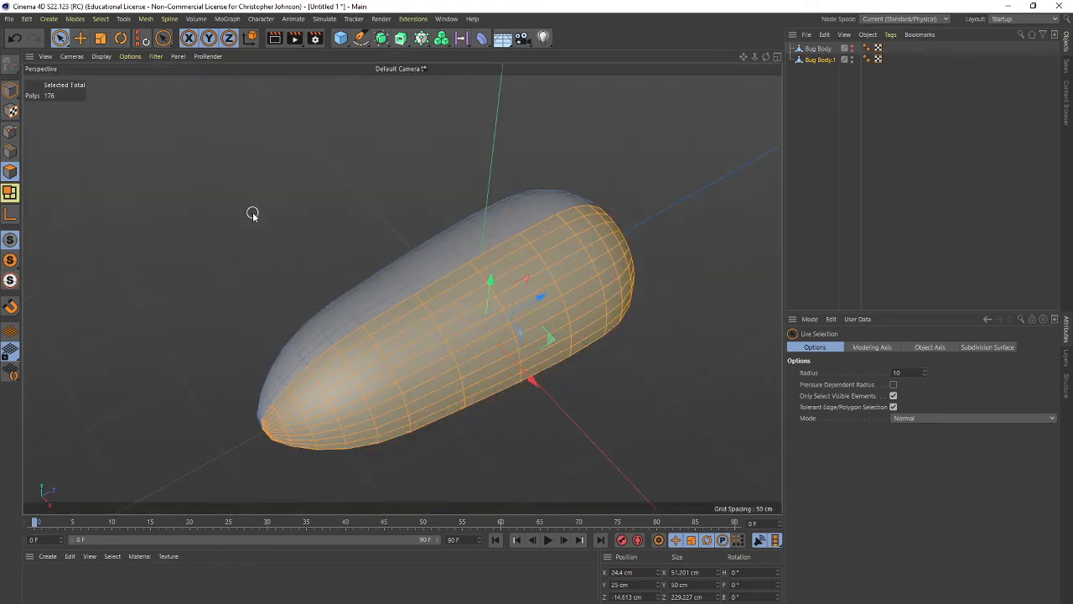
Deselect the stray polygon just across the centre line at the shell's tip, keeping only the positive X half selected.
left_click_drag(373, 375, 500, 273, "alt")
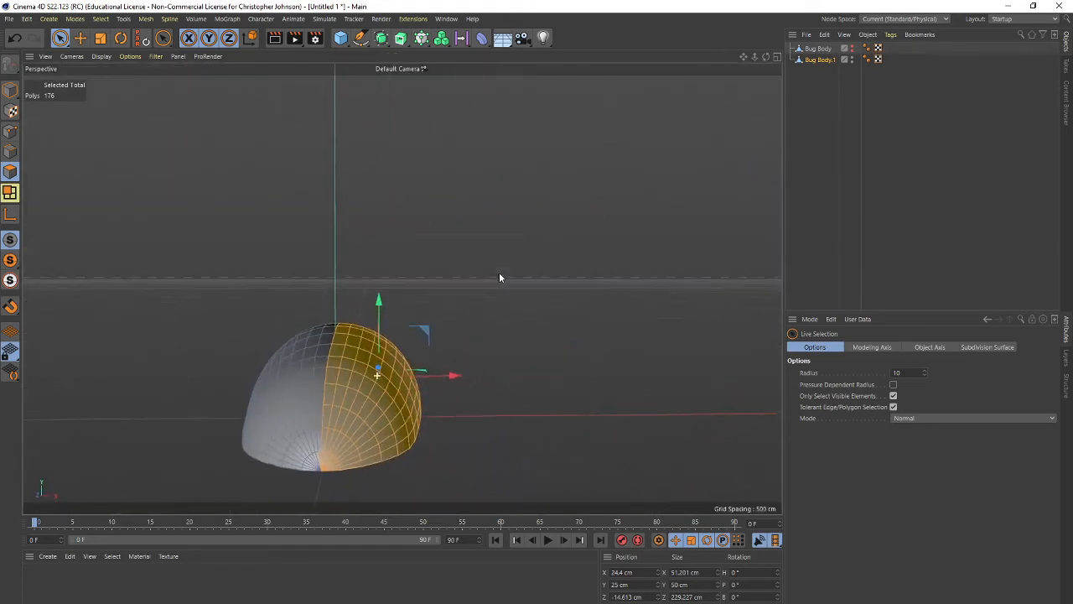
scroll(349, 386, "up", 4)
middle_click_drag(333, 425, 429, 222, "alt")
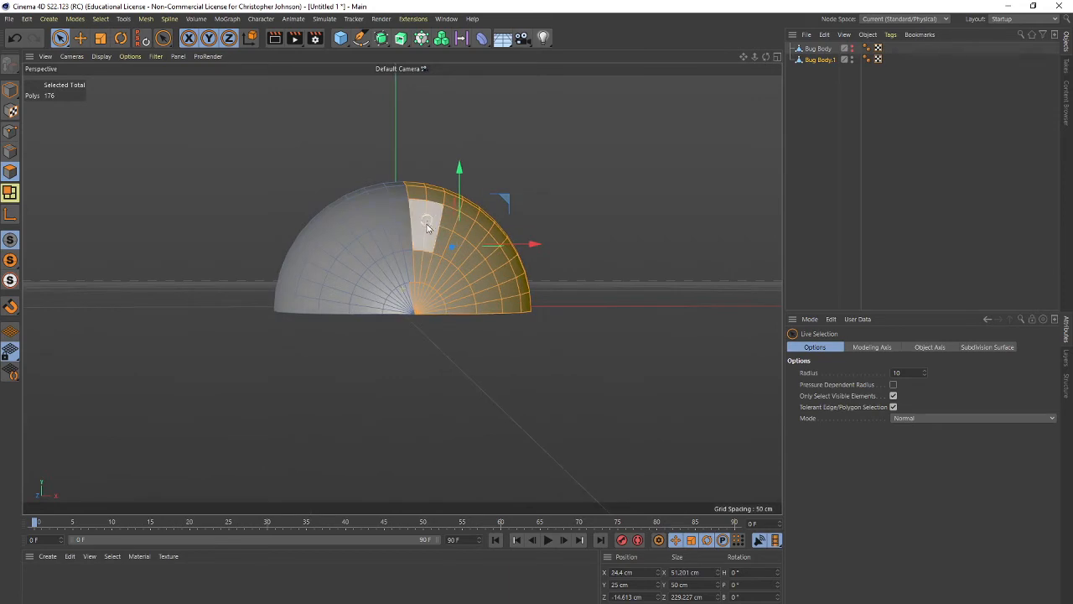
scroll(427, 224, "up", 3)
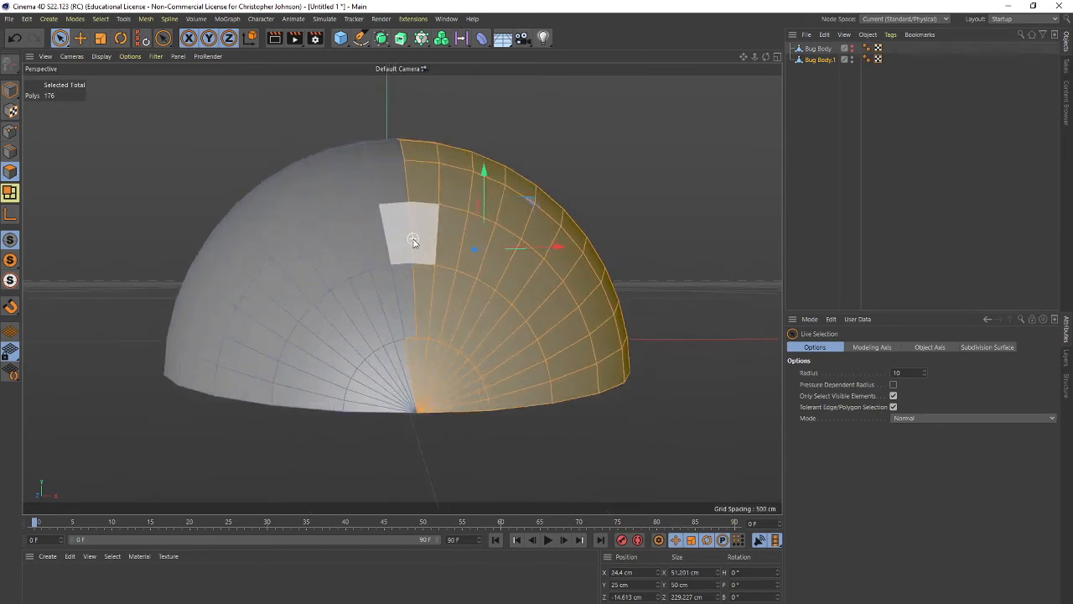
left_click(412, 348, "ctrl")
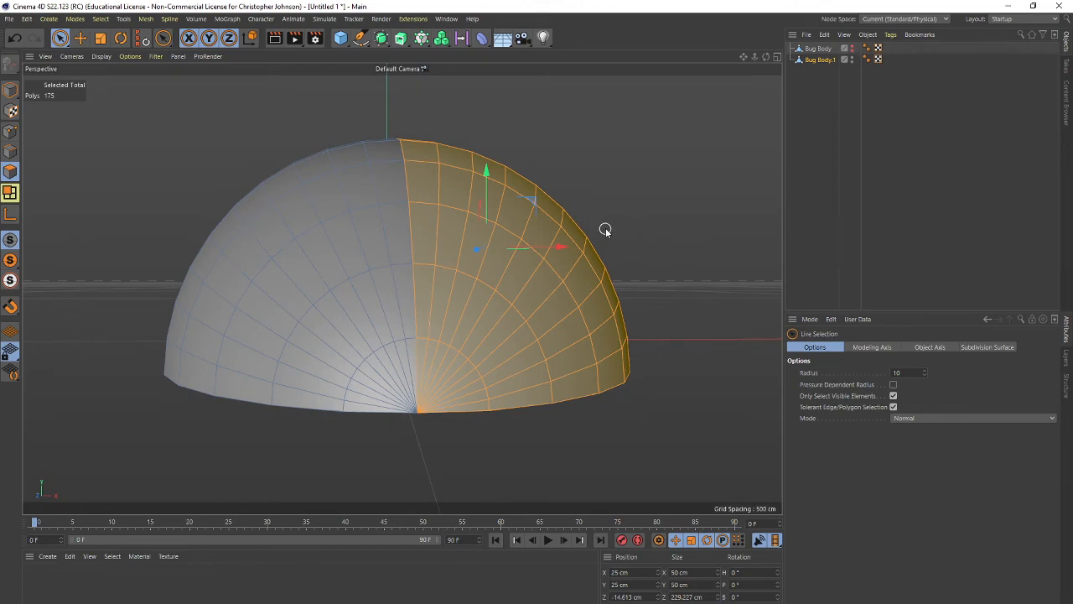
Delete the selected positive X half of the duplicated shell, including its part of the flat underside.
left_click_drag(645, 215, 511, 272, "alt")
scroll(538, 289, "down", 5)
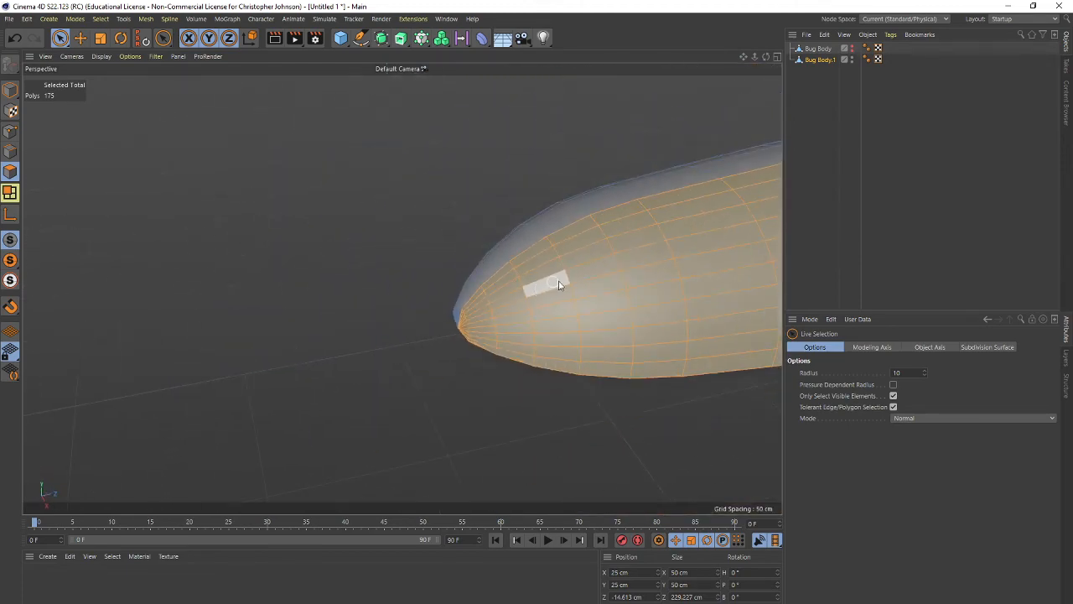
middle_click_drag(559, 281, 52, 342, "alt")
left_click_drag(434, 304, 218, 205, "alt")
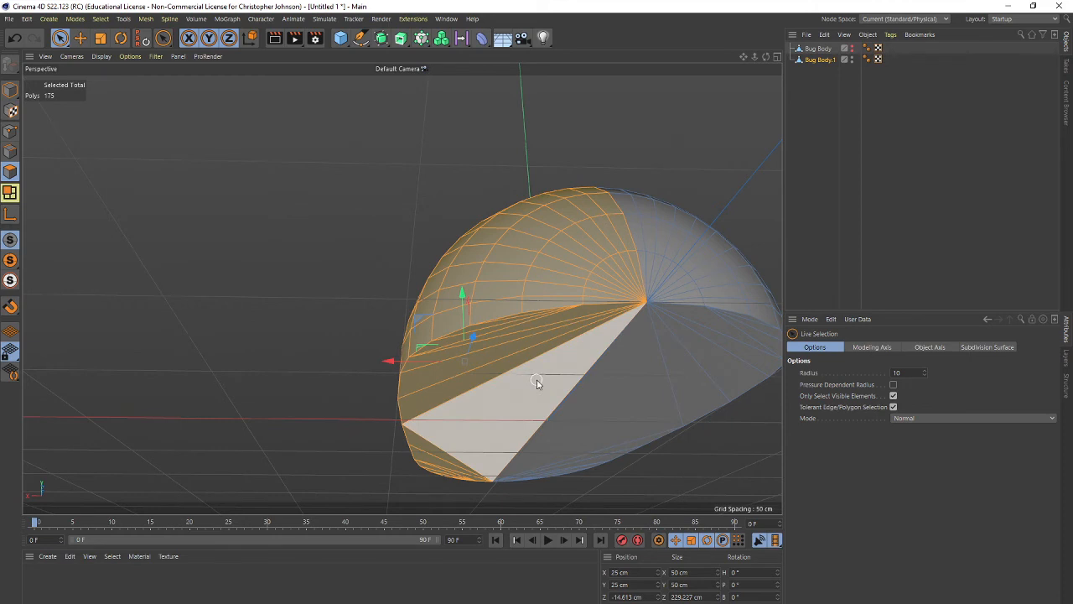
key("Delete")
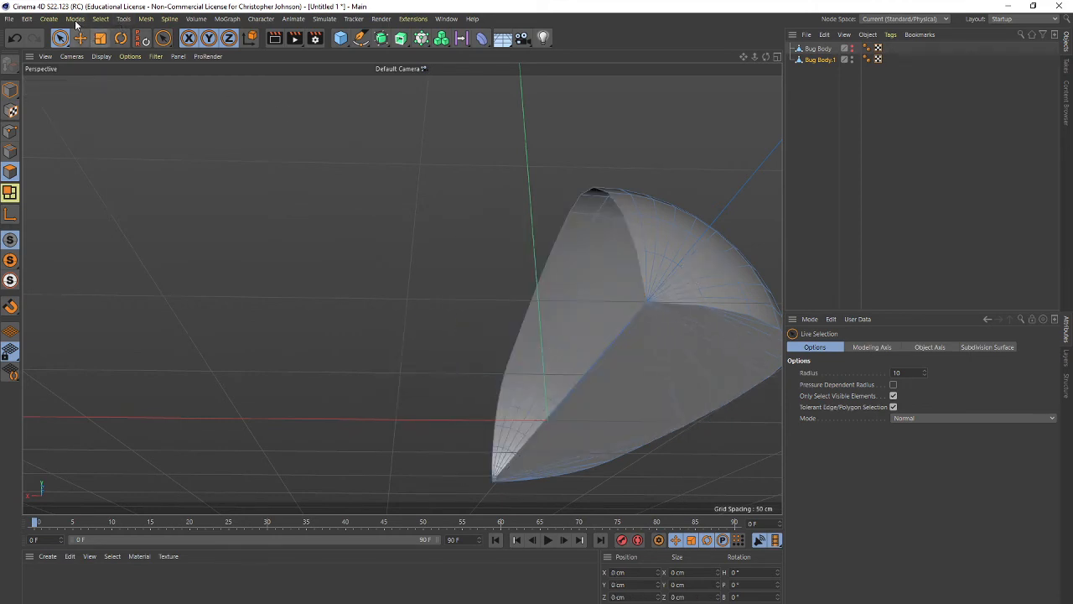
Use Phong Break Selection to select the curved outer surface of the remaining half shell.
left_click(100, 20)
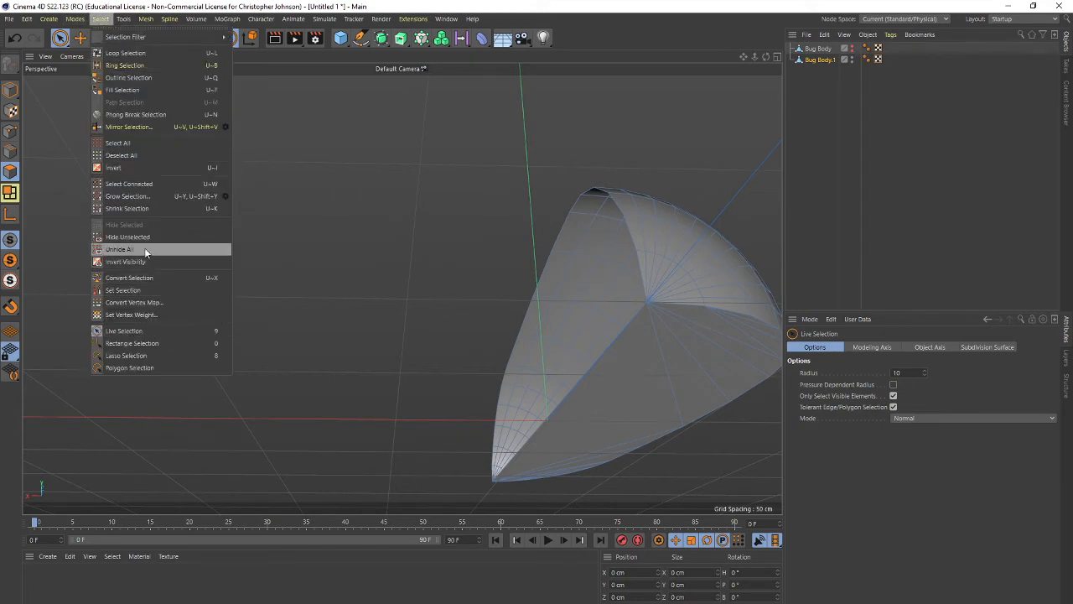
left_click(134, 115)
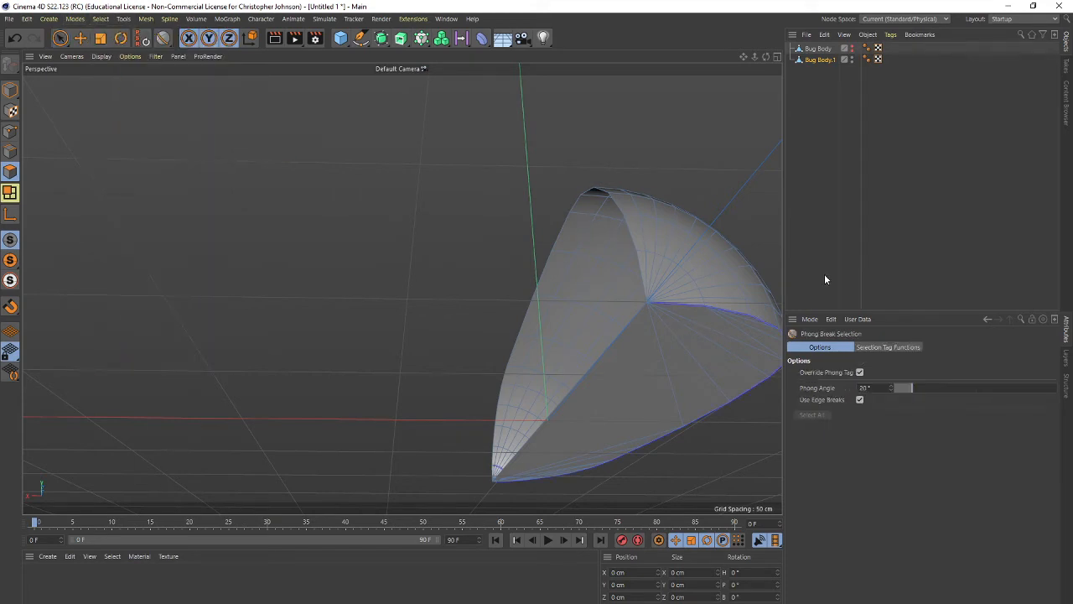
left_click(743, 279)
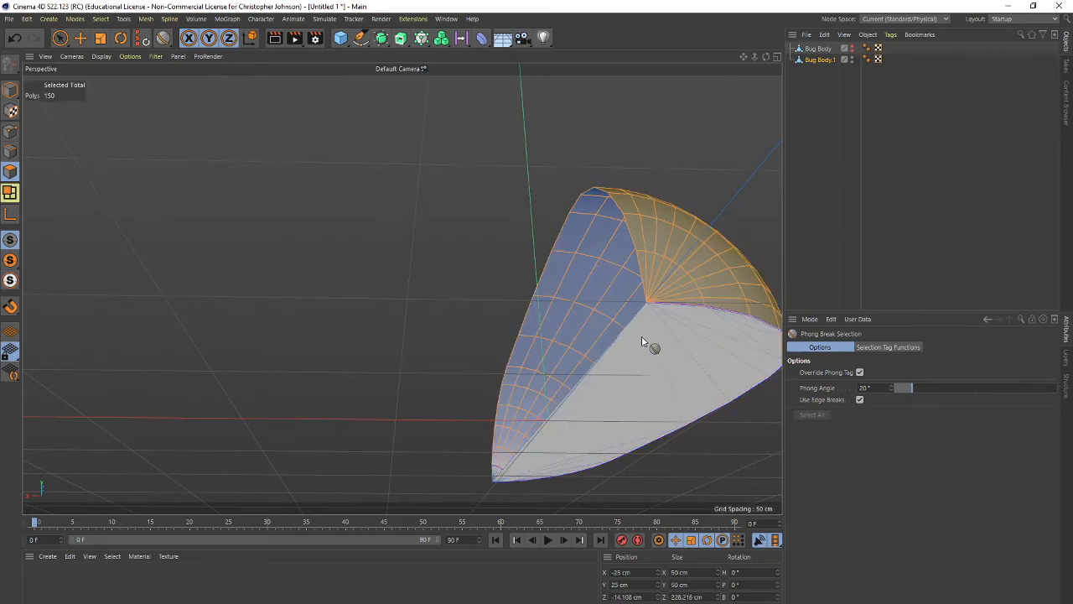
Add the fan of polygons at the shell's tip to the curved surface selection with Live Selection.
mouse_move(496, 428)
left_mouse_down("alt")
mouse_move(458, 386)
mouse_move(478, 443)
mouse_move(564, 432)
mouse_move(541, 471)
mouse_move(489, 435)
left_mouse_up("alt")
left_click_drag(325, 277, 511, 345, "alt")
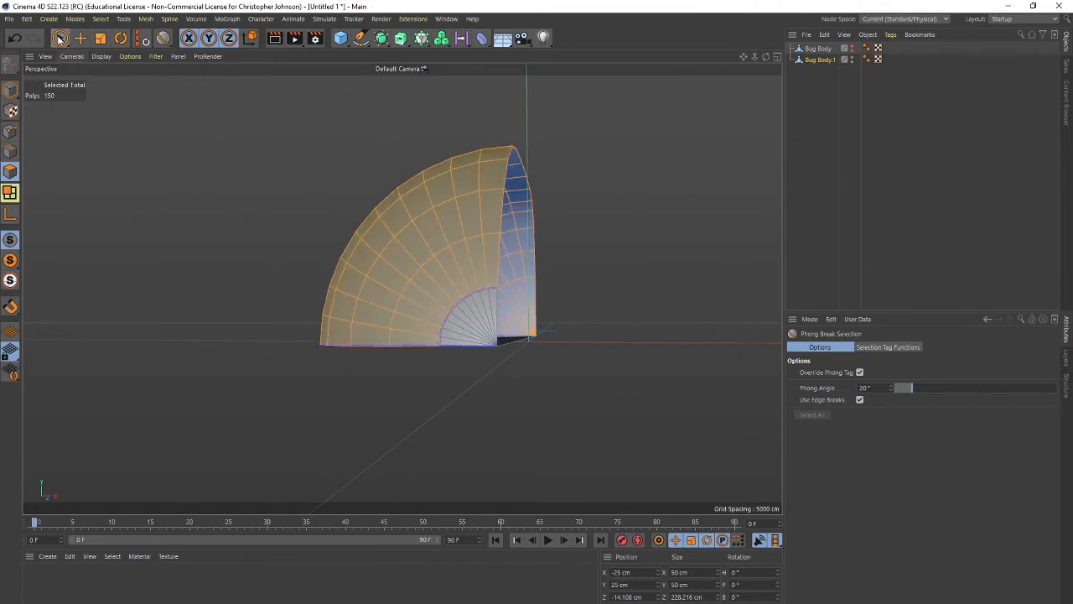
left_click_drag(60, 38, 104, 52)
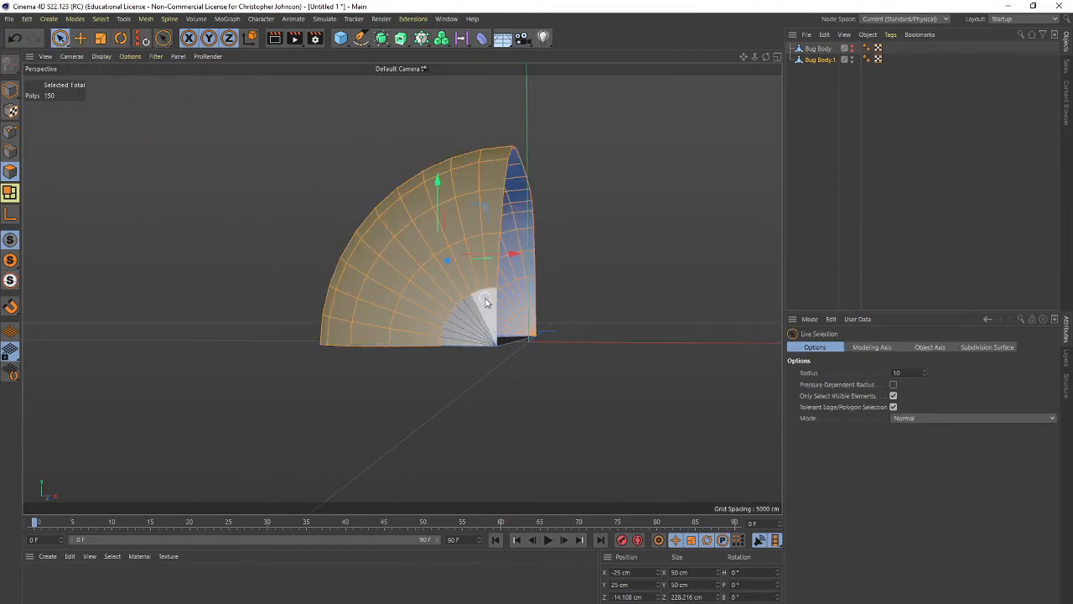
left_click_drag(486, 302, 475, 304, "shift")
left_click(449, 339, "shift")
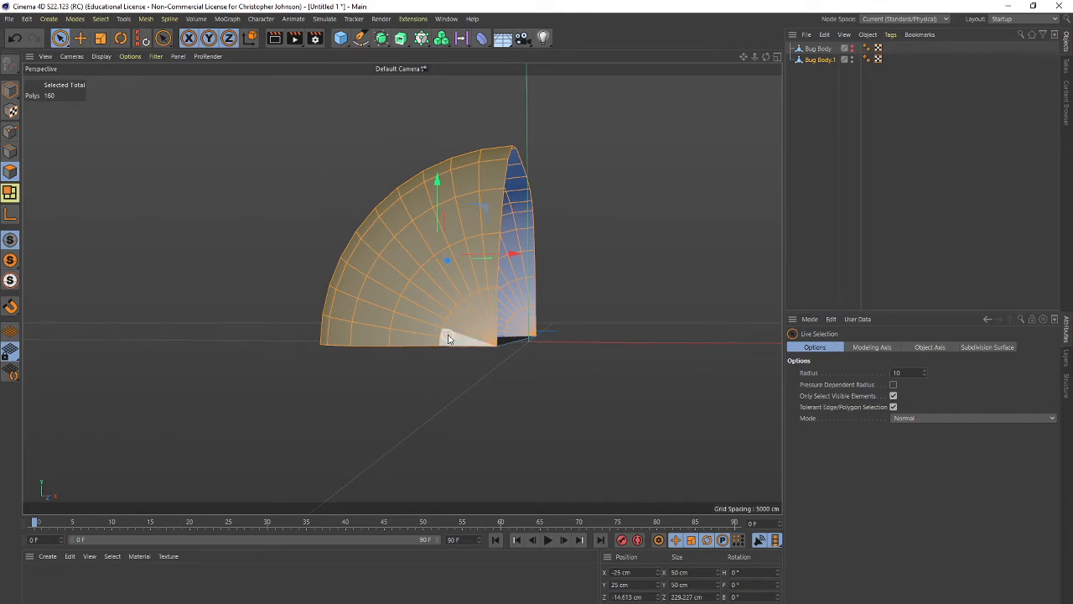
Invert the polygon selection and delete the flat underside polygons of the half shell.
left_click_drag(551, 398, 214, 376, "alt")
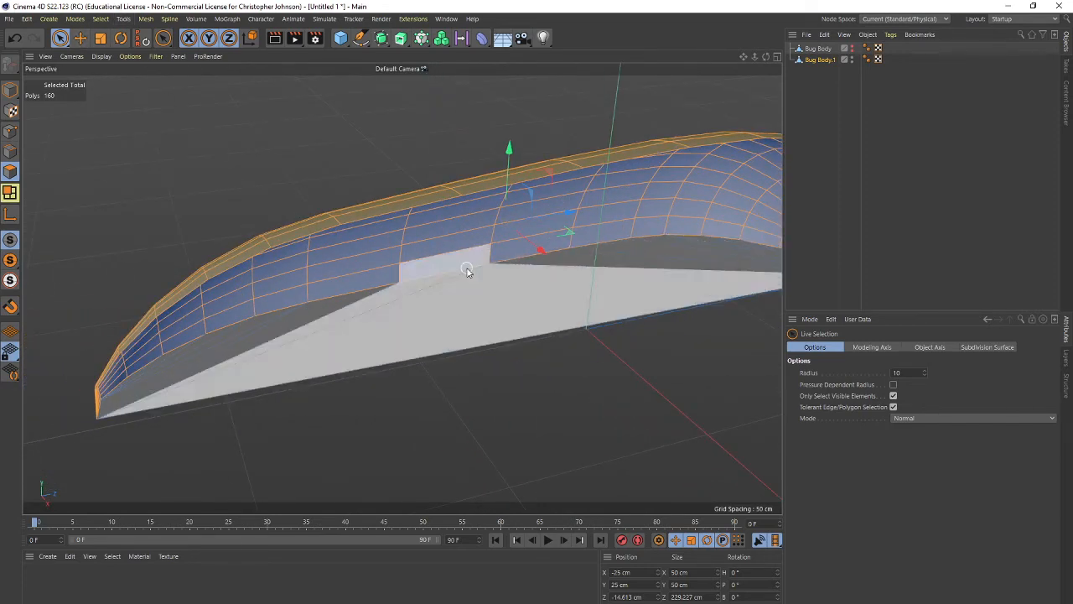
left_click(98, 19)
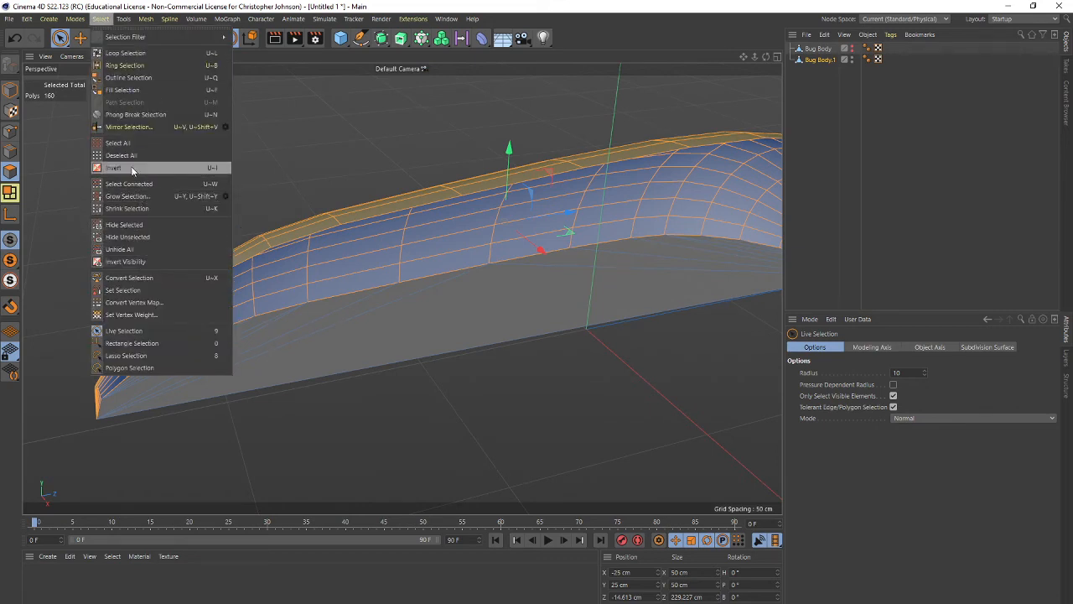
left_click(132, 170)
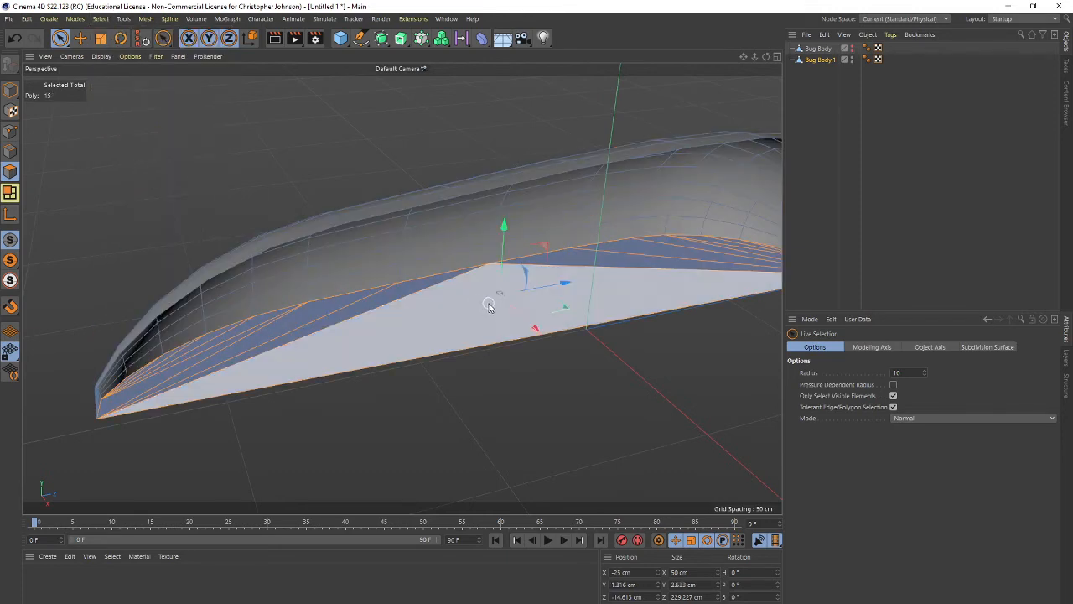
key("Delete")
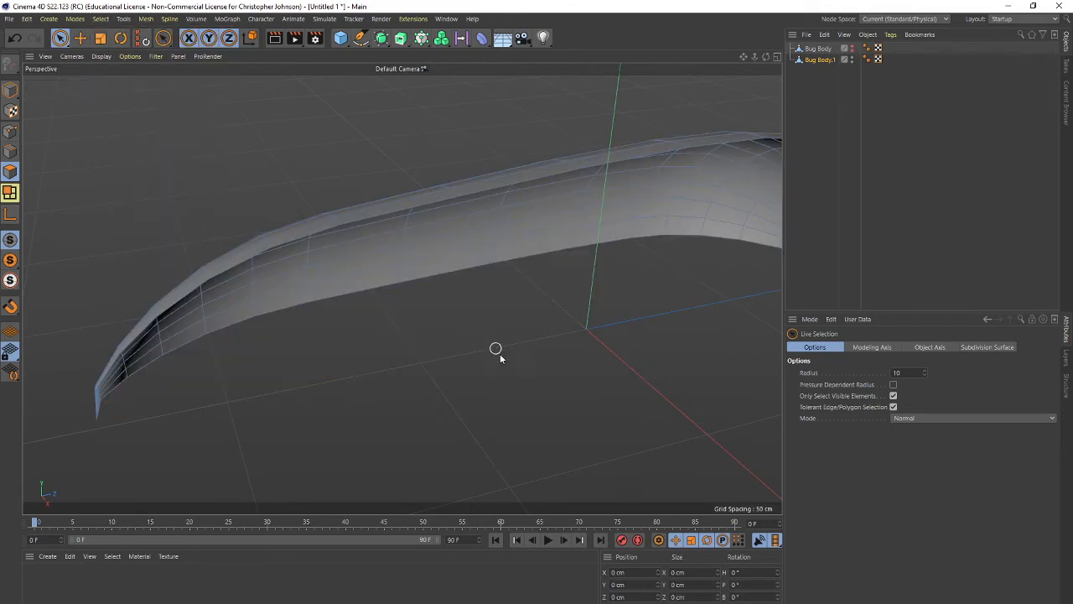
left_click_drag(510, 382, 567, 360, "alt")
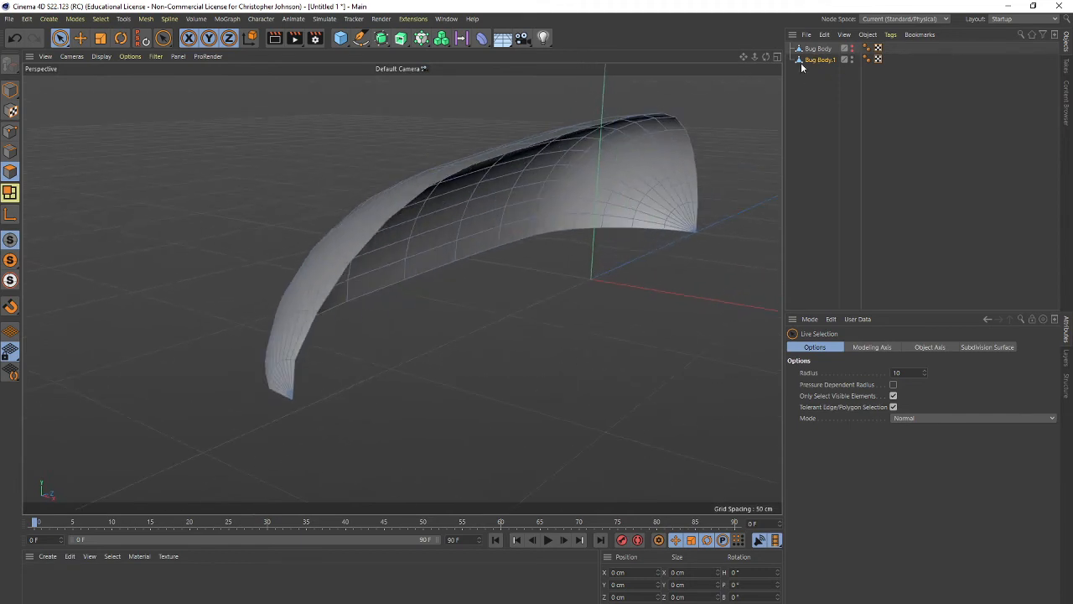
left_click(261, 20)
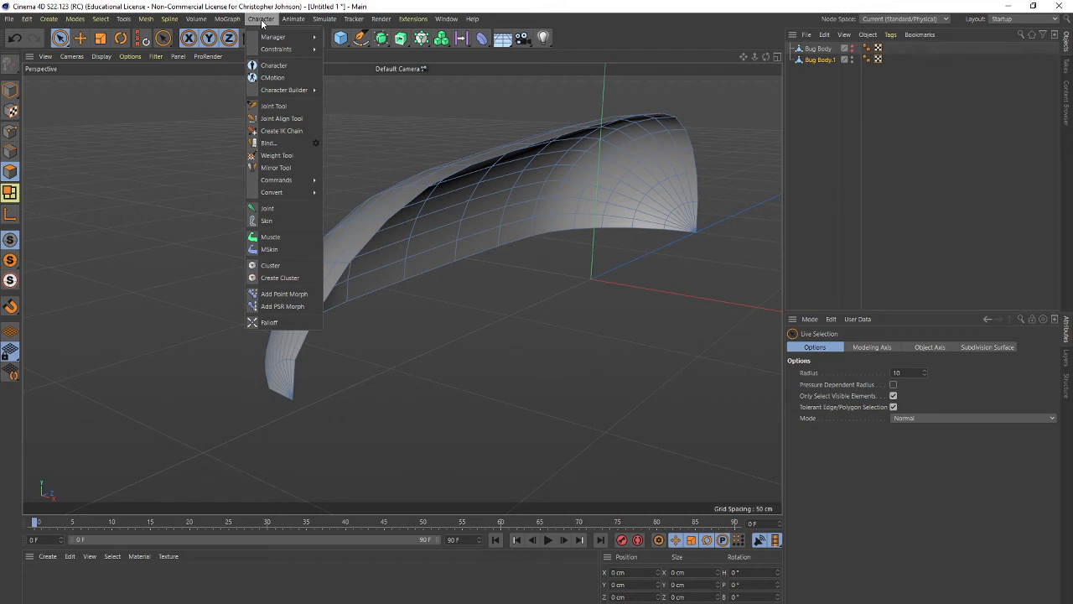
mouse_move(240, 19)
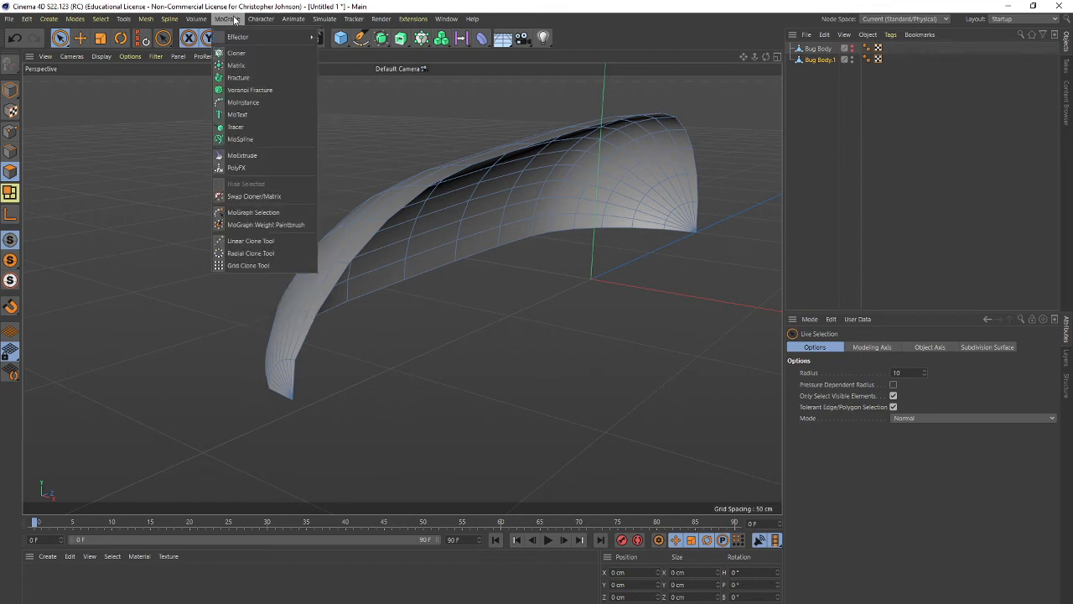
mouse_move(196, 21)
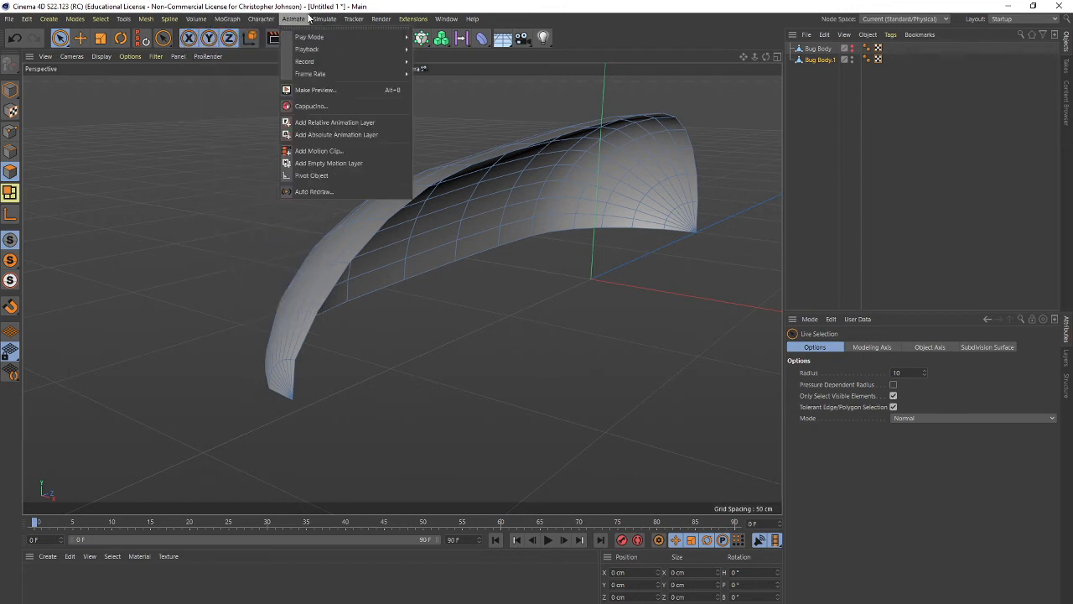
mouse_move(330, 18)
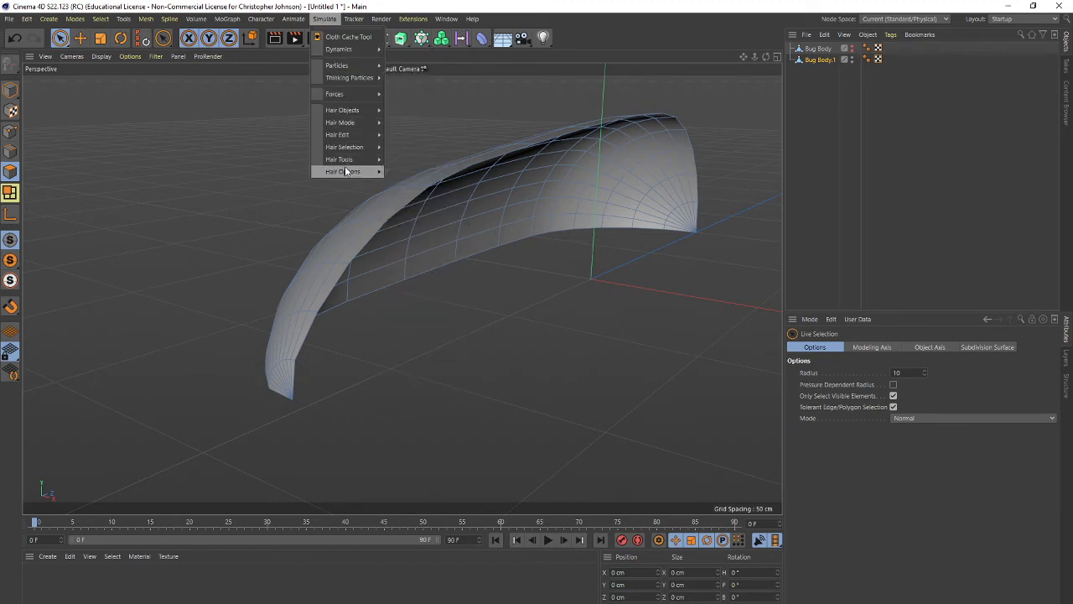
mouse_move(346, 172)
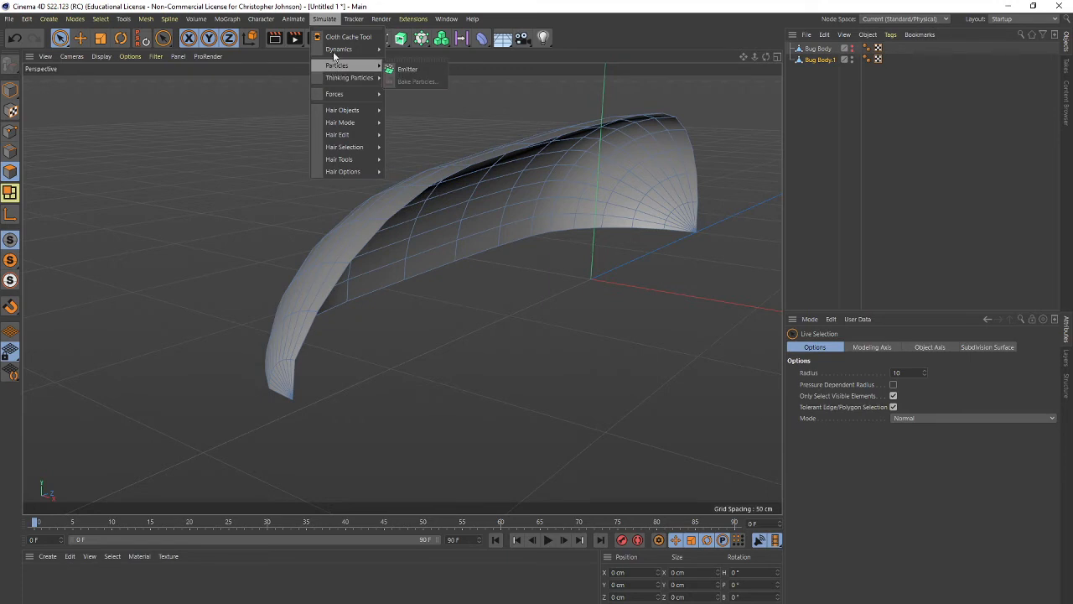
mouse_move(335, 50)
left_click(325, 9)
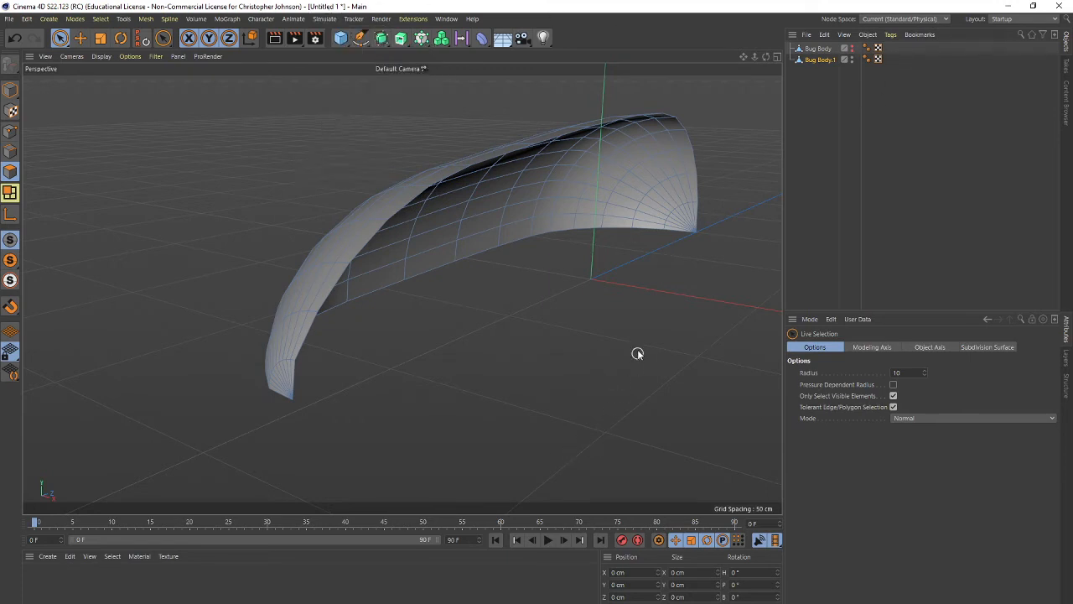
Search the commands for "cloth" and add a Cloth tag to Bug Body.1.
key("shift+c")
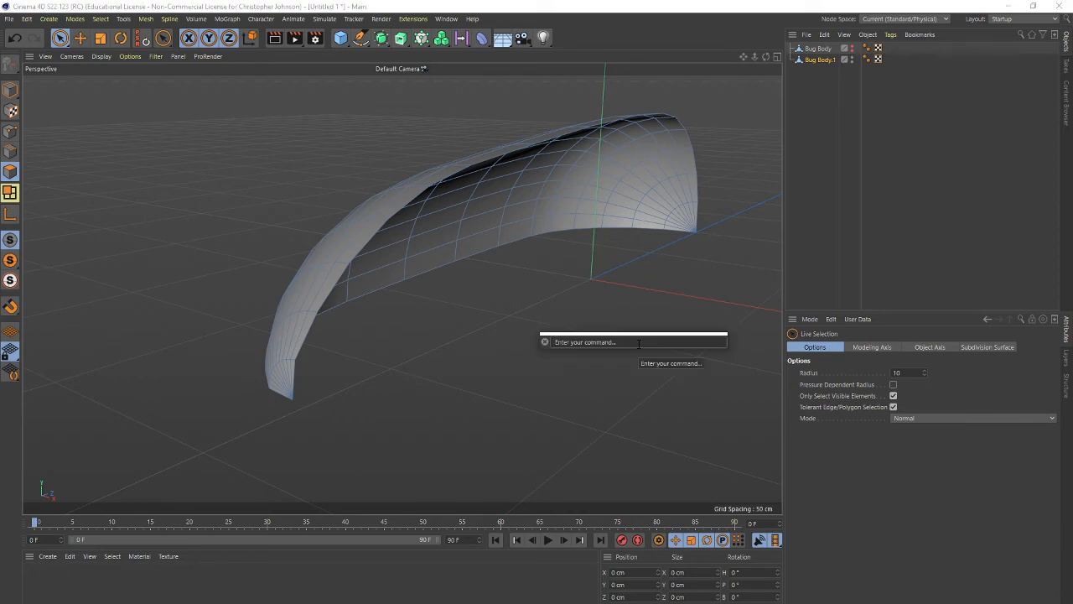
type("clot")
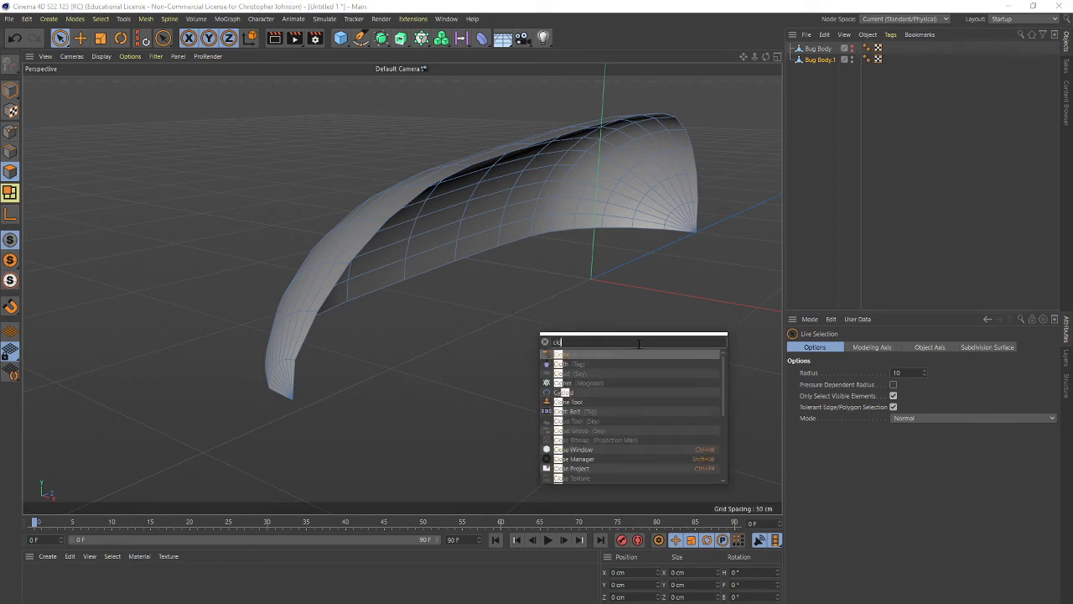
type("h")
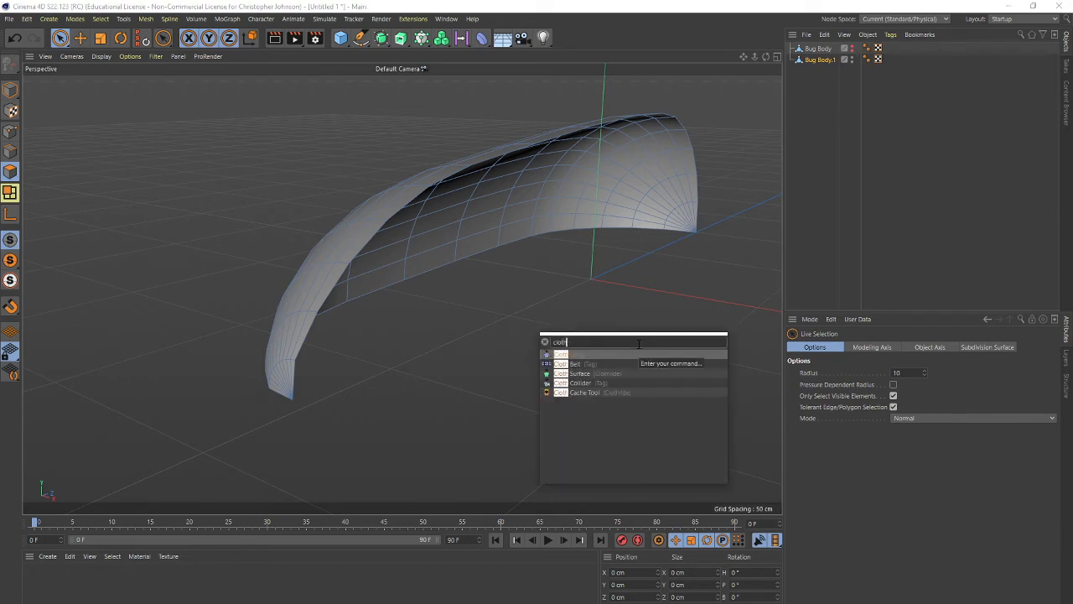
left_click(563, 356)
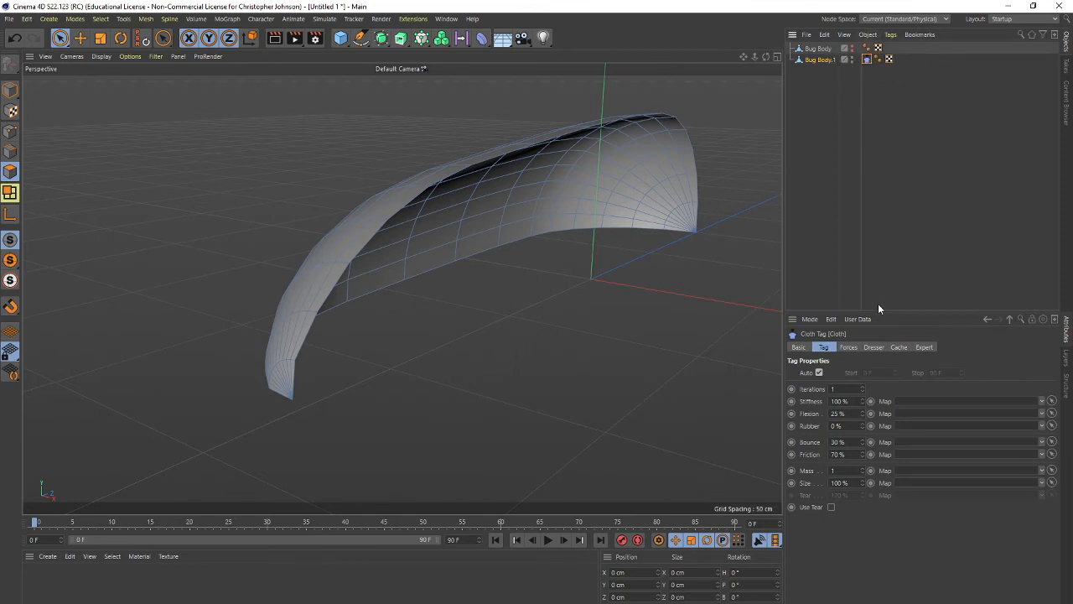
Review the Cloth tag's Basic, Tag, Forces, Dresser, Cache and Expert settings, and remove the tag from Bug Body.1.
left_click(846, 347)
left_click(876, 348)
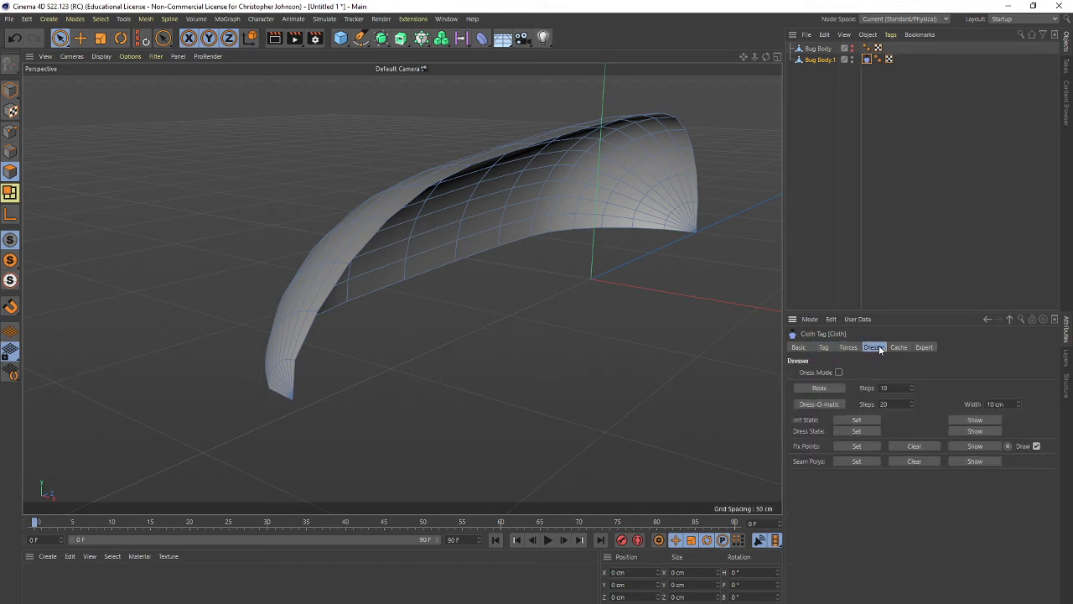
left_click(825, 347)
left_click(900, 346)
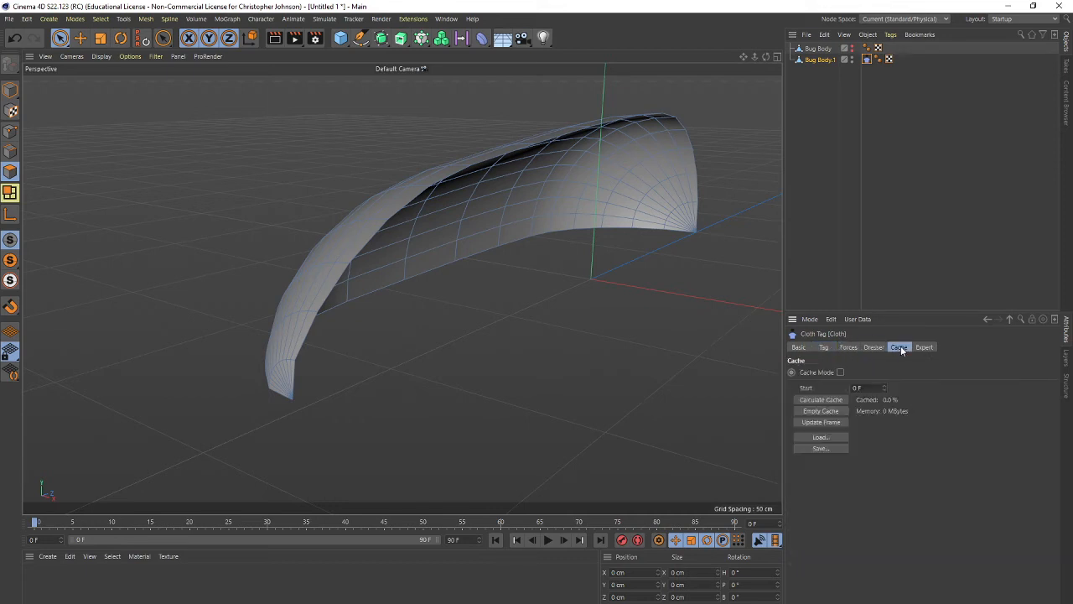
left_click(869, 348)
left_click(849, 348)
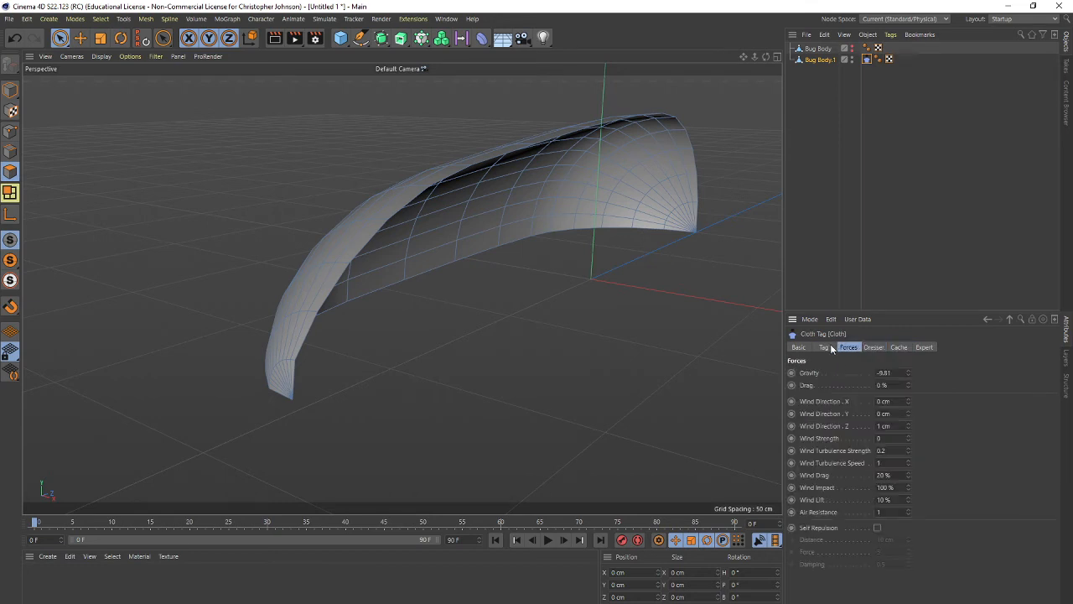
left_click(823, 347)
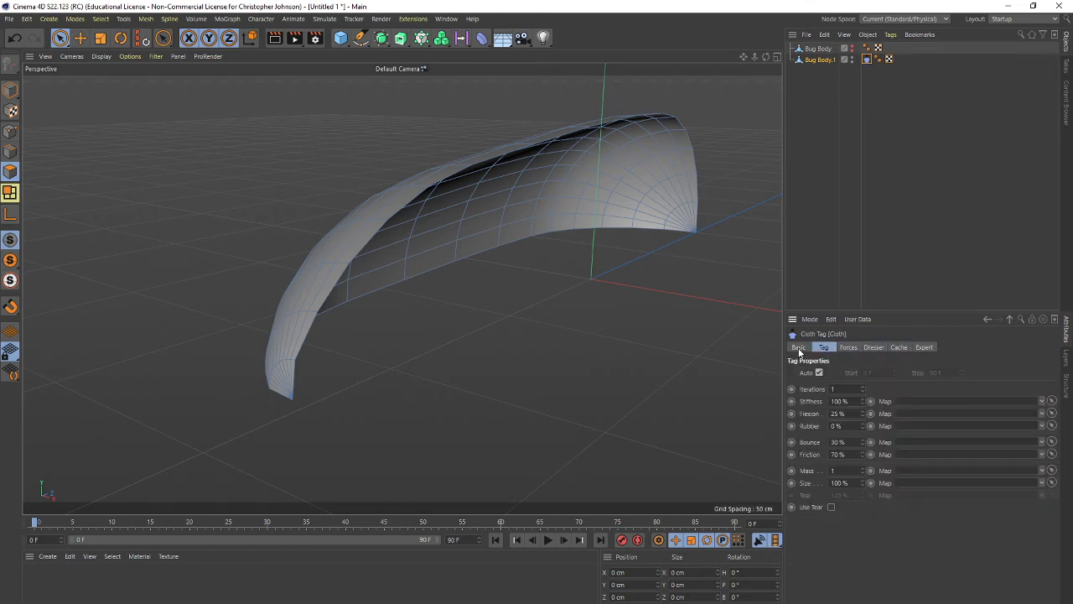
left_click(798, 348)
left_click(824, 347)
left_click(848, 348)
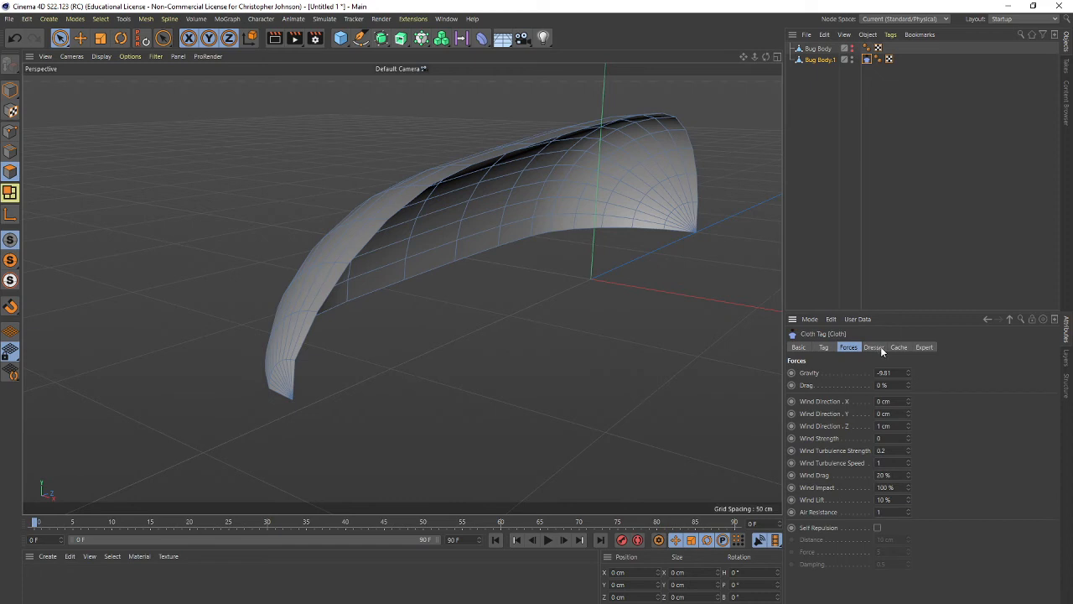
left_click(879, 348)
left_click(898, 348)
left_click(926, 348)
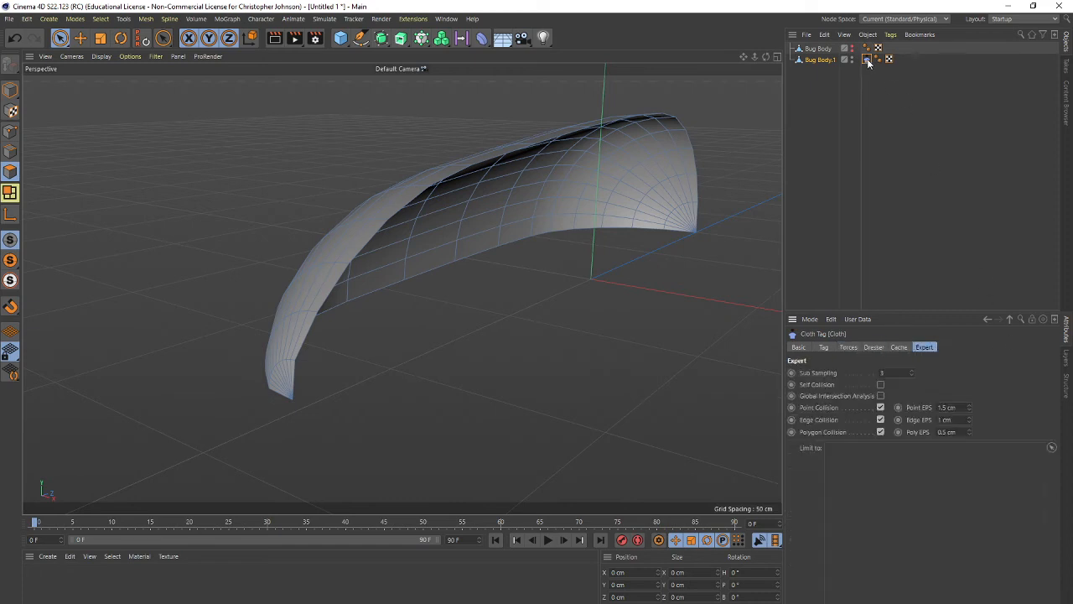
left_click(890, 103)
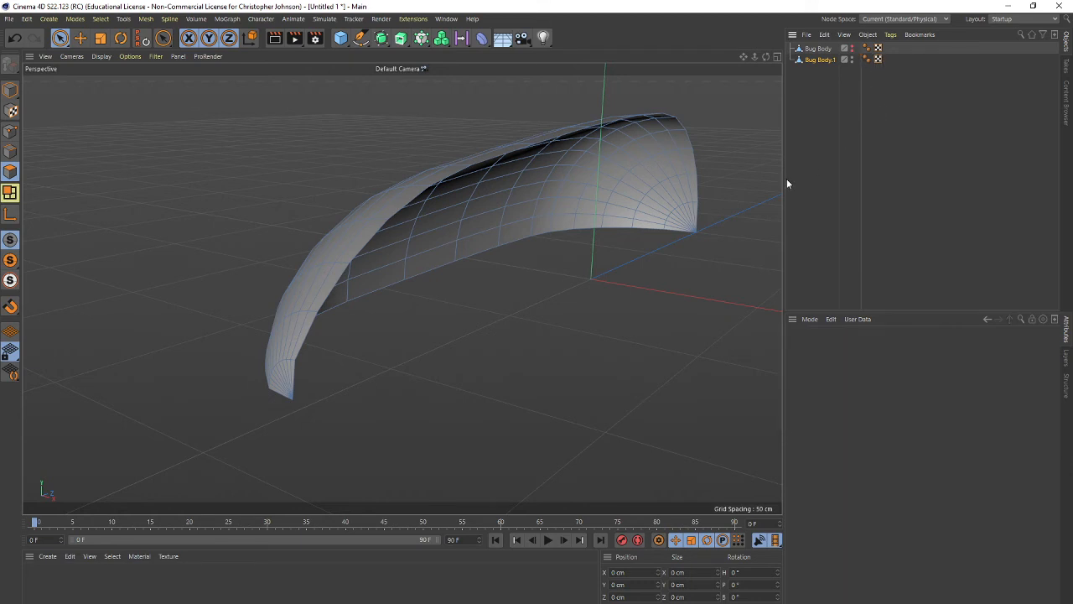
Select all polygons of the half shell and extrude them with a 1 cm offset and no caps.
scroll(568, 324, "up", 4)
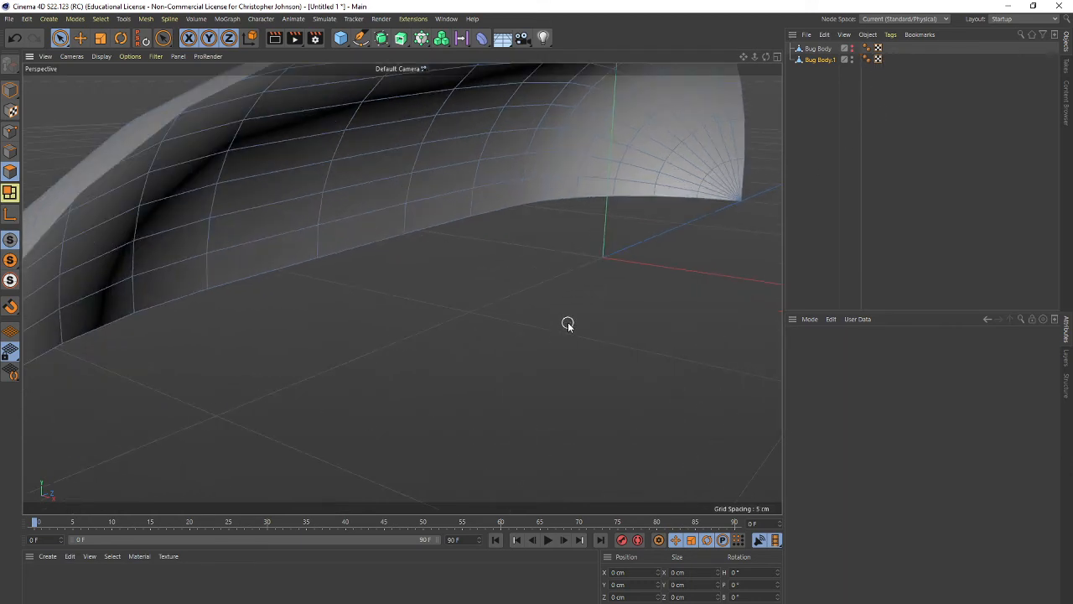
scroll(567, 325, "down", 4)
left_click_drag(482, 373, 513, 398, "alt")
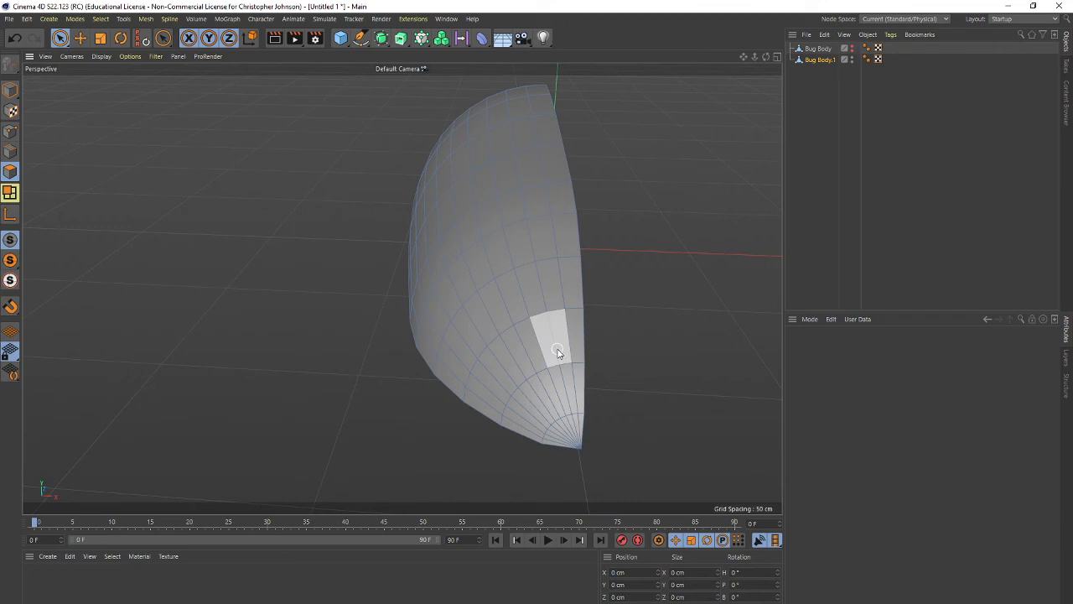
key("ctrl+a")
right_click(518, 285)
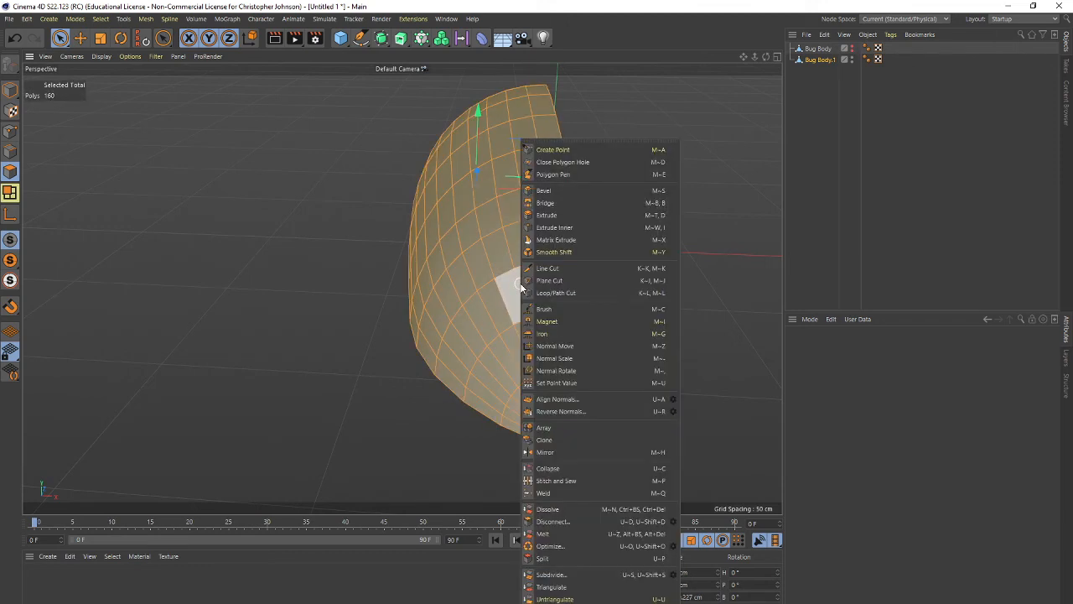
left_click(551, 216)
left_click_drag(550, 283, 558, 284)
left_click_drag(733, 335, 729, 312, "alt")
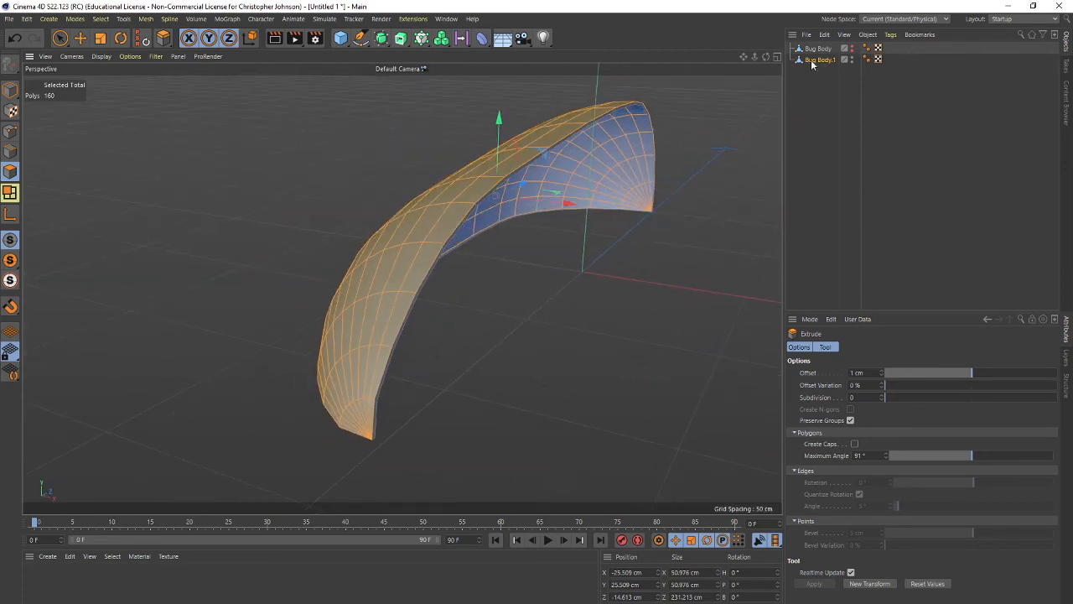
scroll(492, 330, "up", 6)
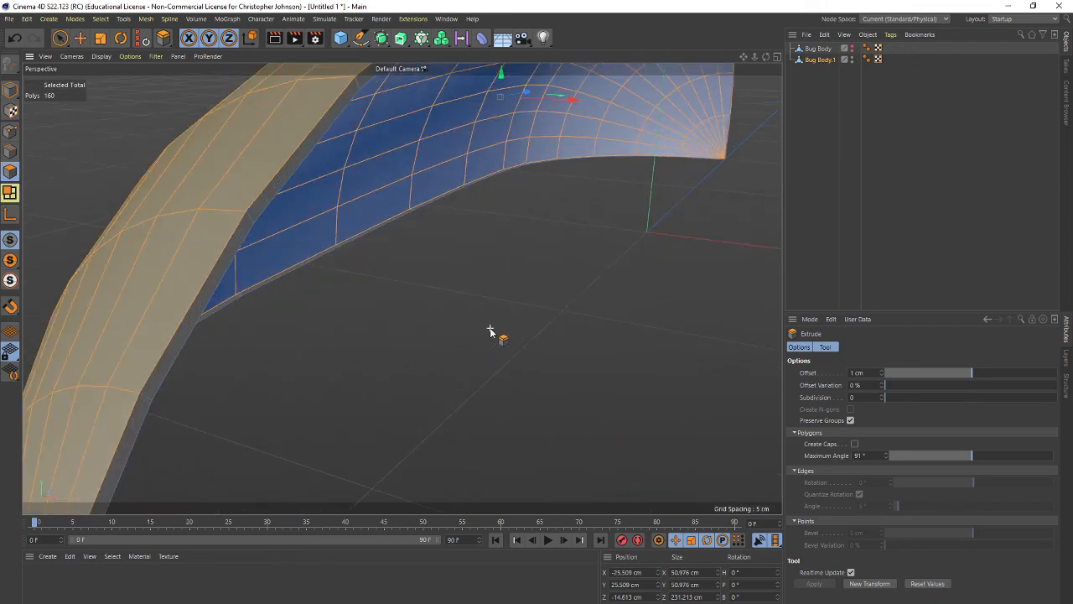
scroll(491, 333, "down", 6)
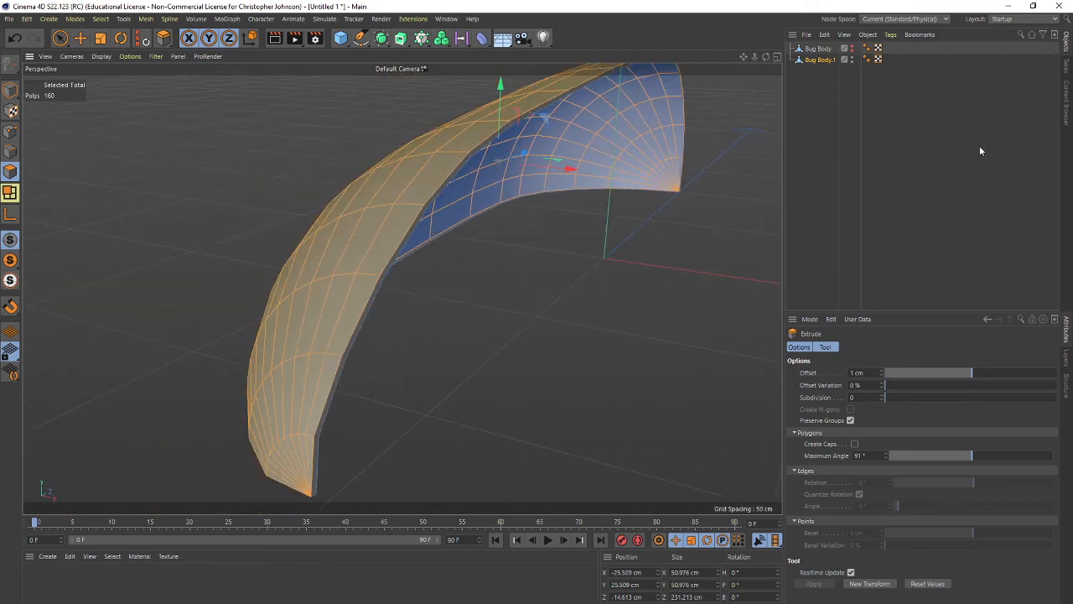
Select every polygon of the extruded Bug Body.1, including the rim faces, and align their normals.
left_click(805, 49)
left_click(820, 61)
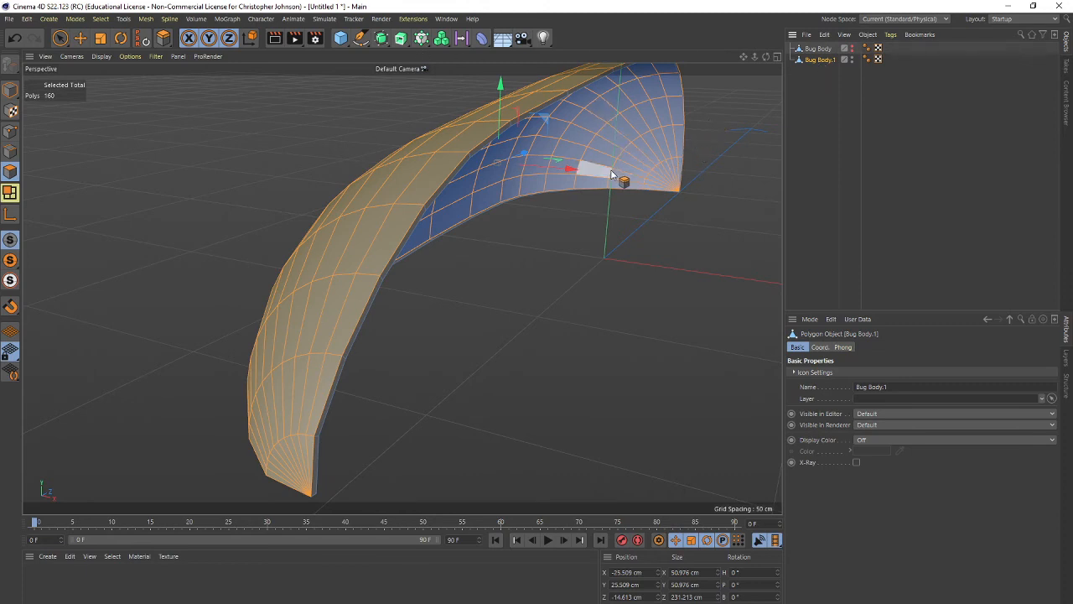
key("ctrl+a")
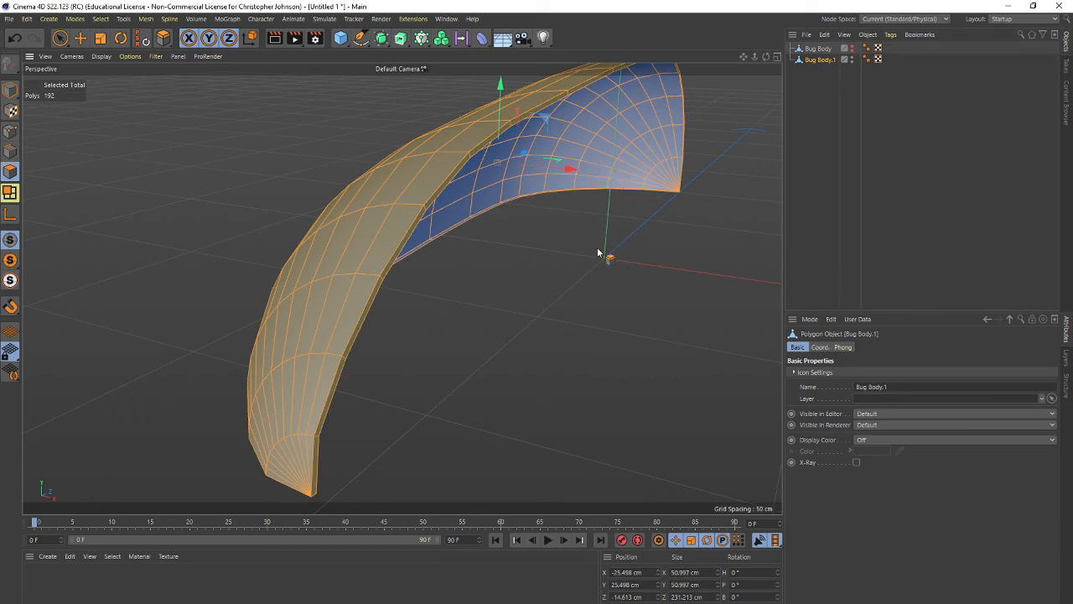
right_click(603, 252)
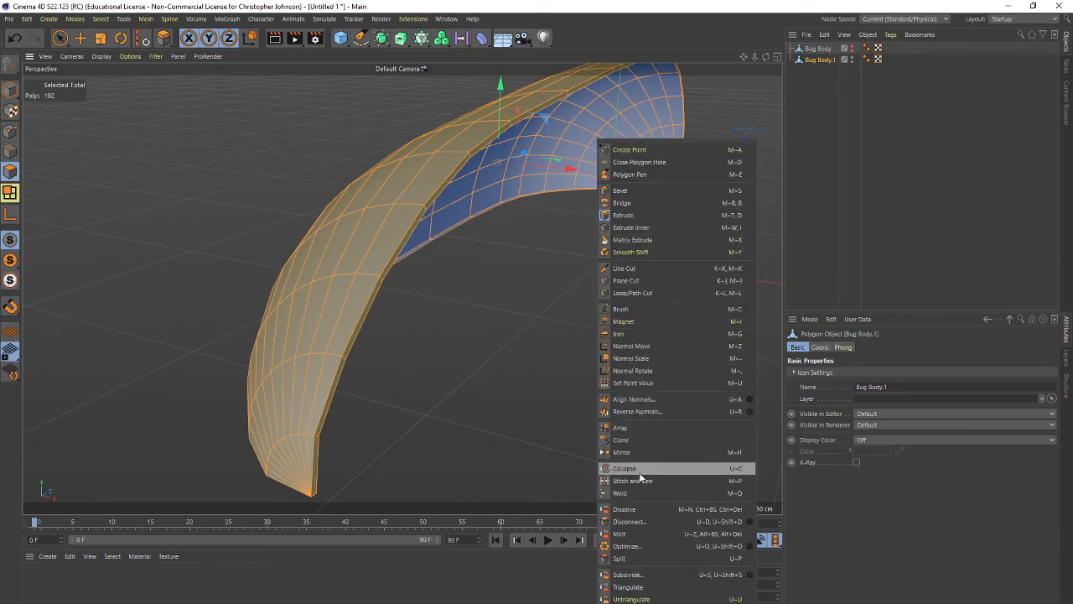
left_click(627, 400)
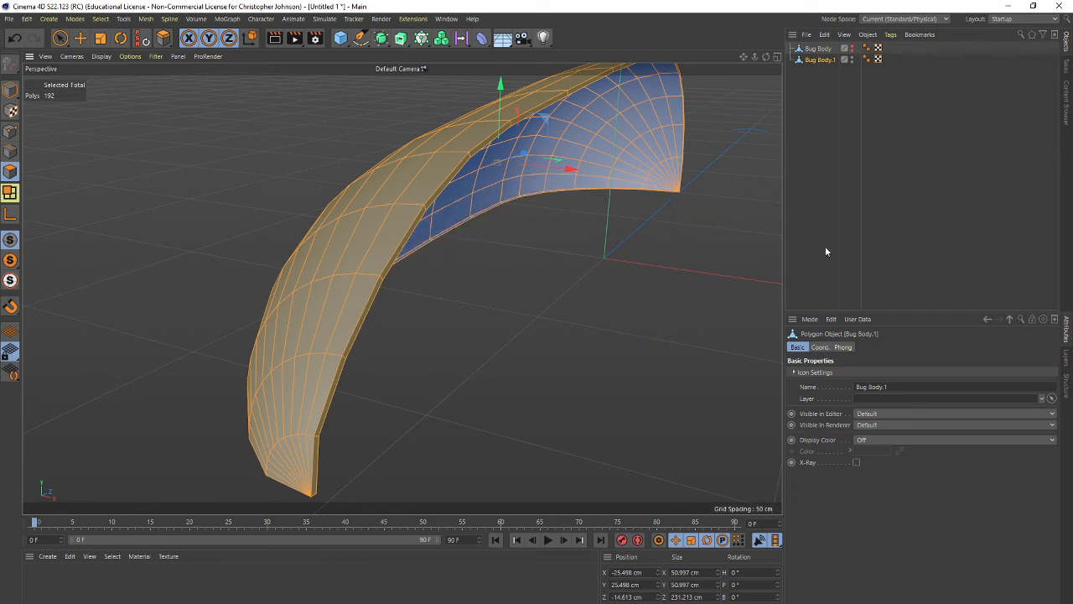
mouse_move(555, 340)
left_mouse_down("alt")
mouse_move(536, 294)
mouse_move(417, 242)
mouse_move(375, 293)
mouse_move(543, 346)
left_mouse_up("alt")
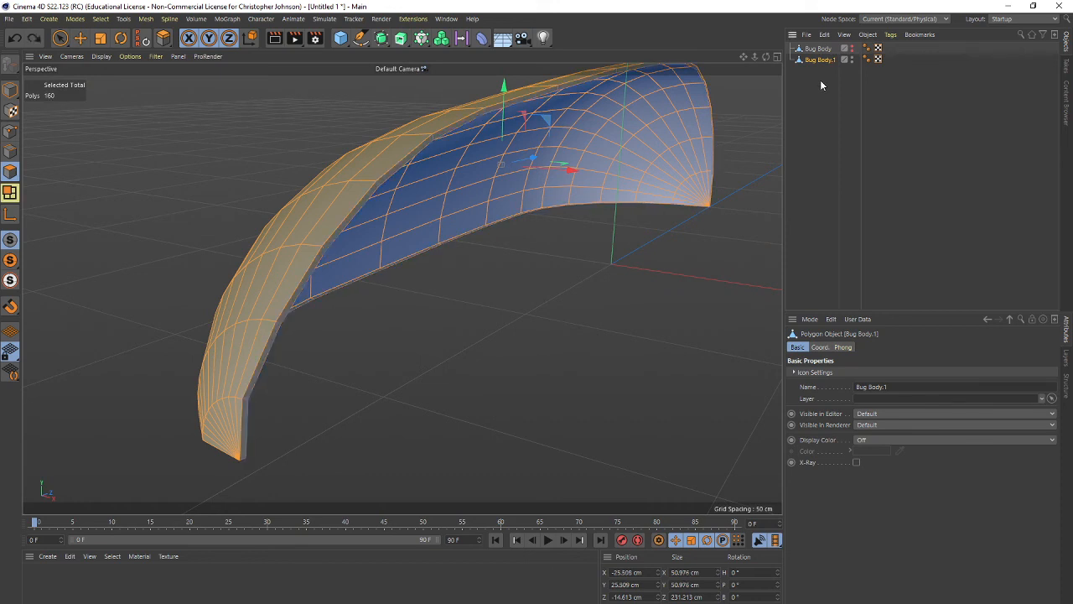
Undo the extrusion that gave the half shell its thickness.
left_click(820, 80)
key("ctrl+z")
key("ctrl+z")
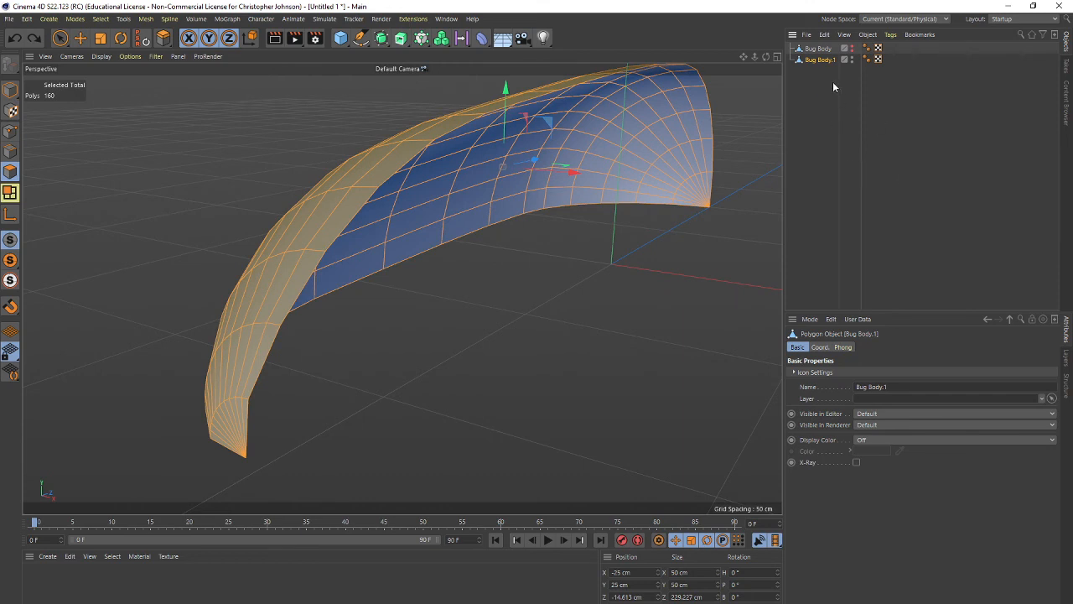
Add a Cloth simulation tag to Bug Body.1.
right_click(824, 59)
mouse_move(872, 84)
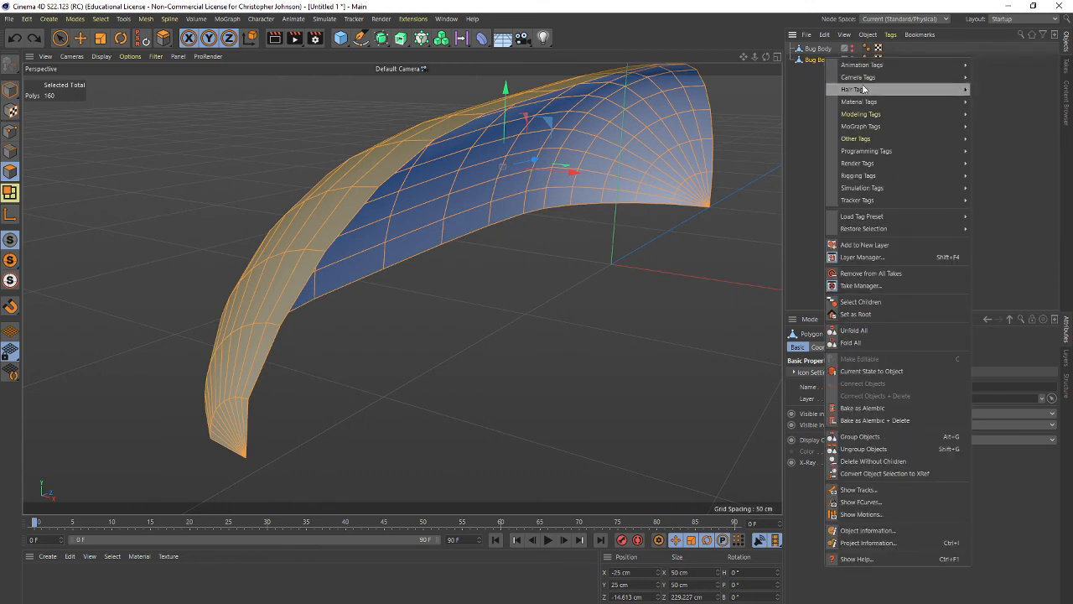
mouse_move(864, 117)
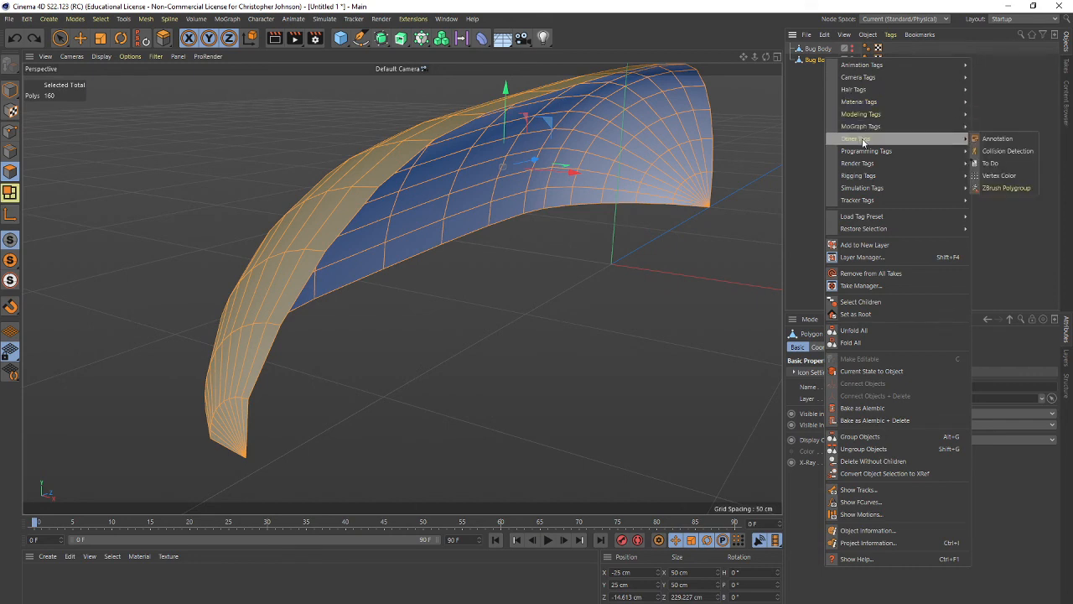
mouse_move(863, 151)
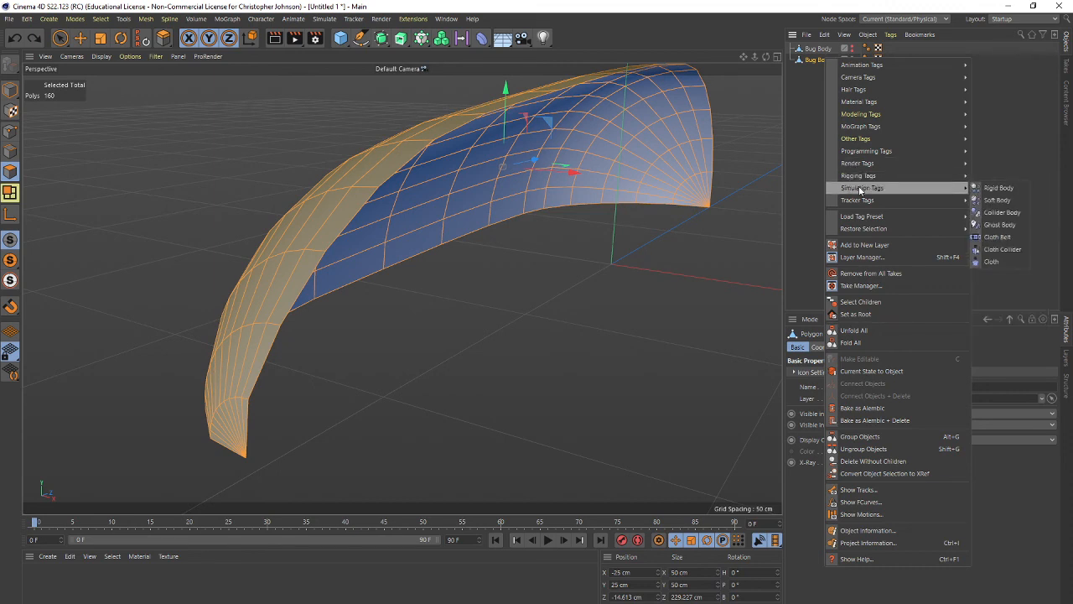
left_click(992, 262)
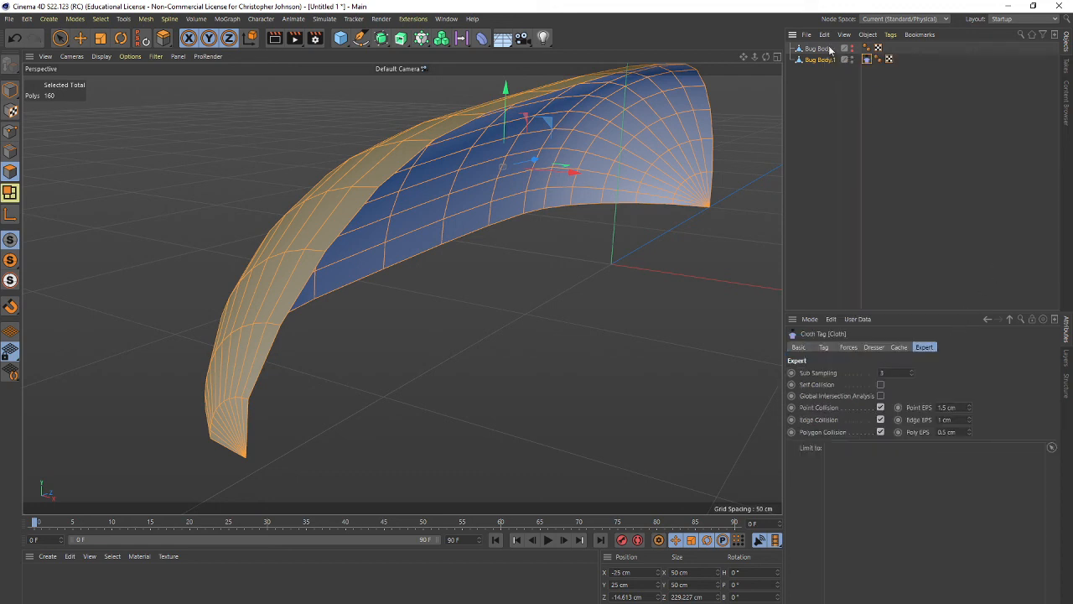
Look through the Cloth tag's Tag, Forces, Dresser, Cache and Expert settings for a thickness option.
left_click(828, 348)
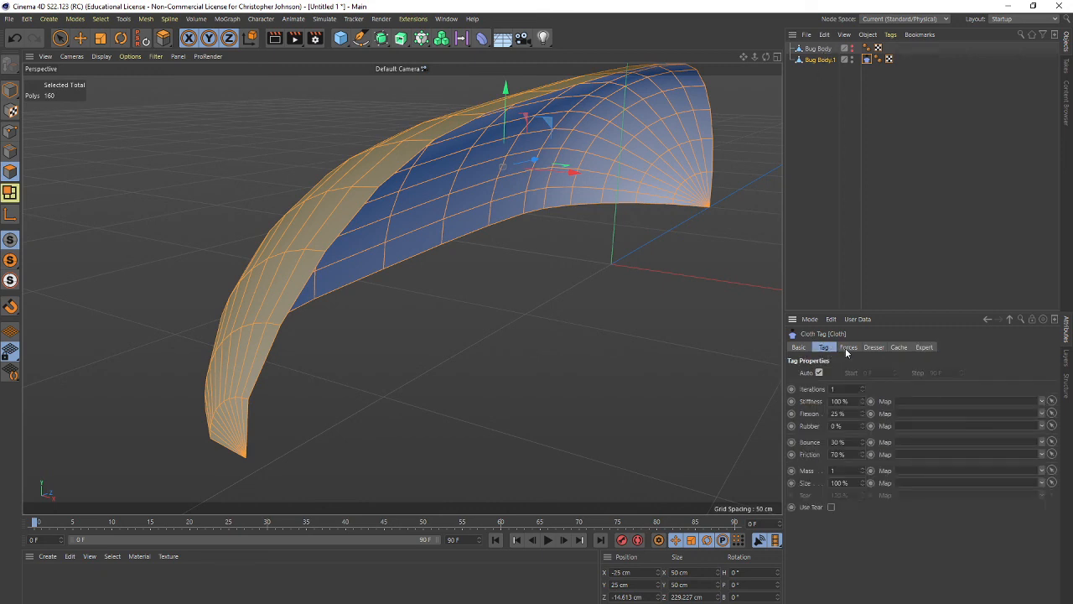
left_click(849, 348)
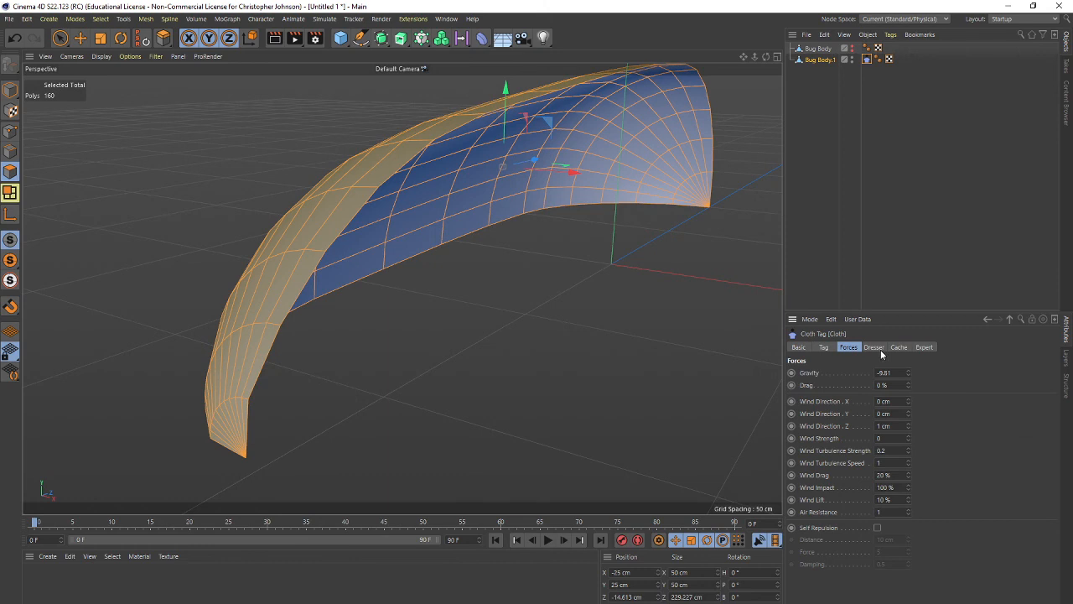
left_click(874, 348)
left_click(900, 347)
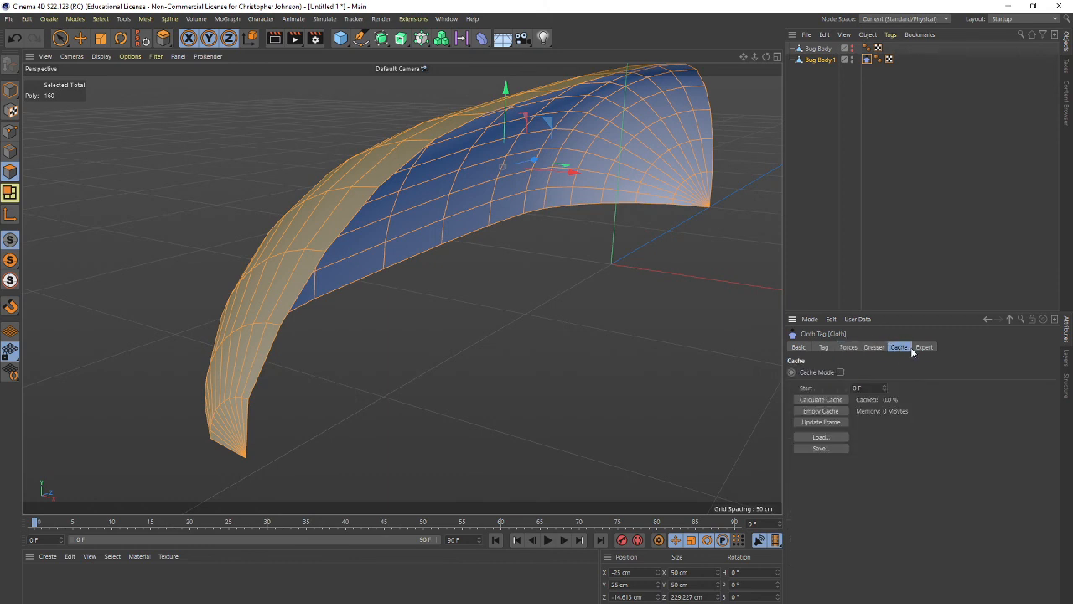
left_click(924, 347)
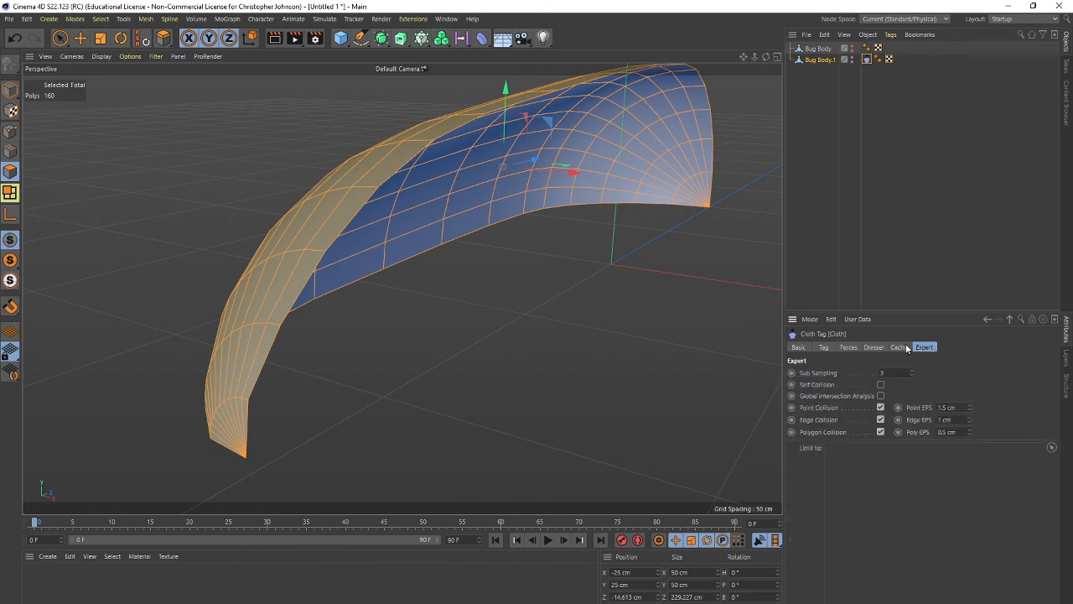